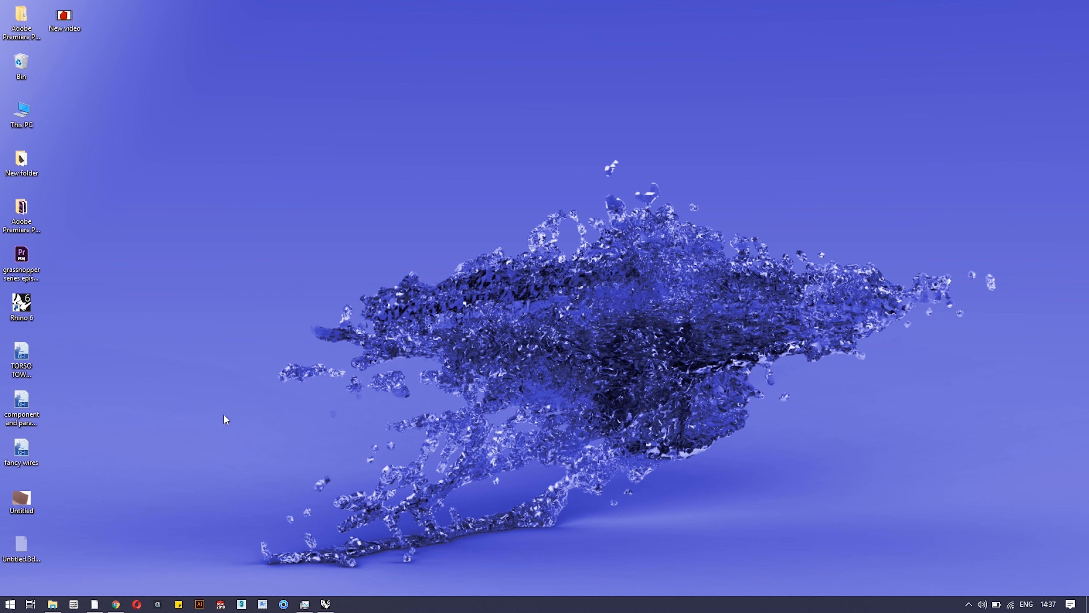
Bring Rhino and Grasshopper back up and pan the canvas toward the analysis group.
{"action": "left_click", "coordinate": [326, 605]}
{"action": "scroll", "coordinate": [244, 442], "scroll_direction": "down", "scroll_amount": 6}
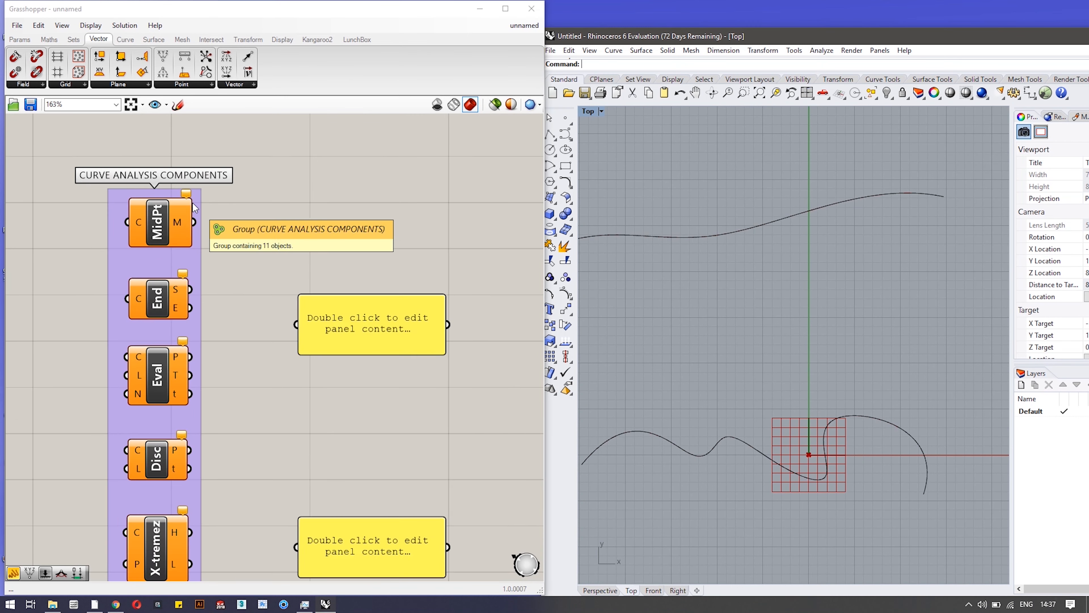
{"action": "right_click_drag", "start_coordinate": [236, 491], "coordinate": [286, 489]}
{"action": "scroll", "coordinate": [232, 275], "scroll_direction": "up", "scroll_amount": 3}
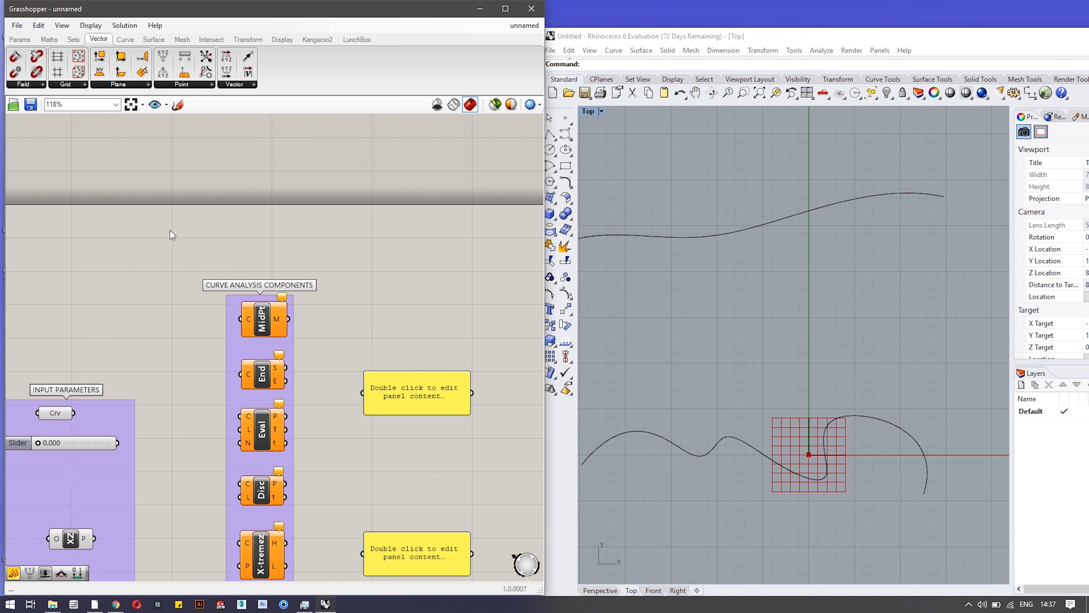
{"action": "right_click_drag", "start_coordinate": [141, 234], "coordinate": [197, 253]}
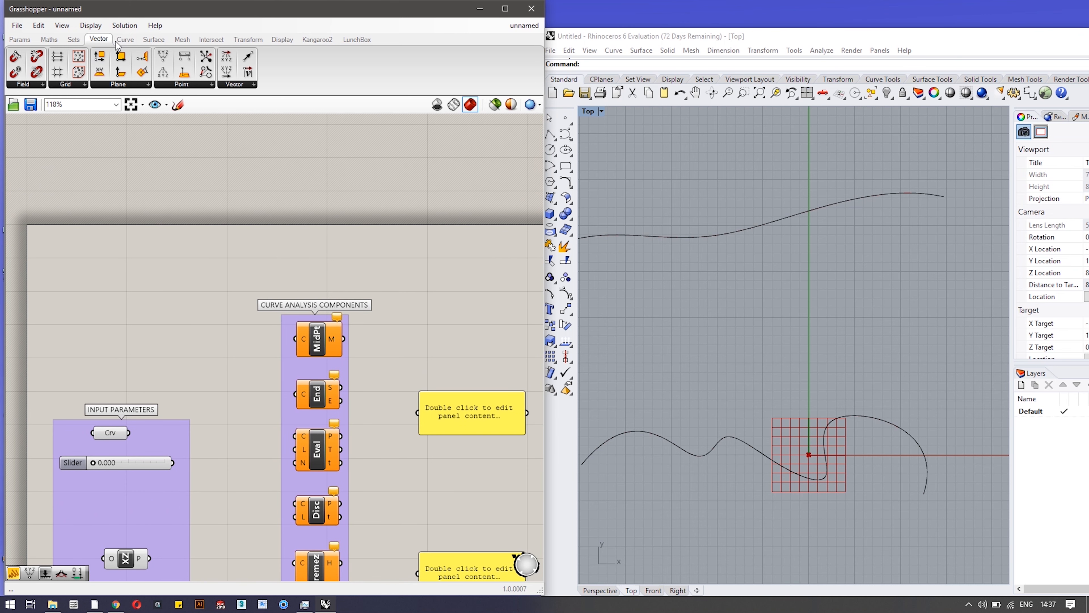
Browse the Curve tab's Analysis component list, then close it.
{"action": "left_click", "coordinate": [125, 39]}
{"action": "left_click", "coordinate": [69, 85]}
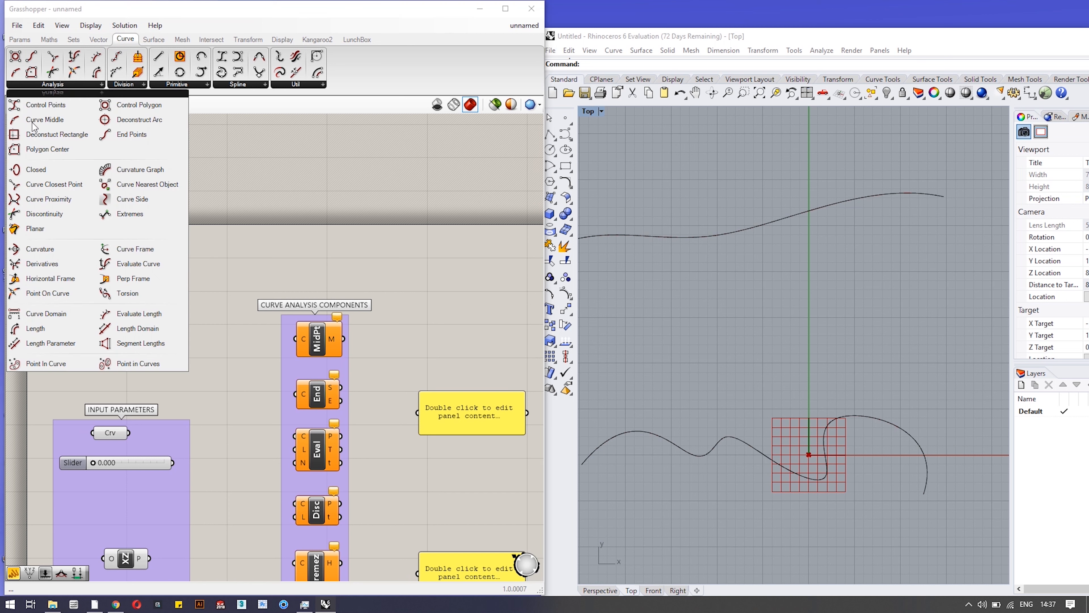
{"action": "left_click", "coordinate": [253, 264]}
{"action": "scroll", "coordinate": [250, 375], "scroll_direction": "down", "scroll_amount": 2}
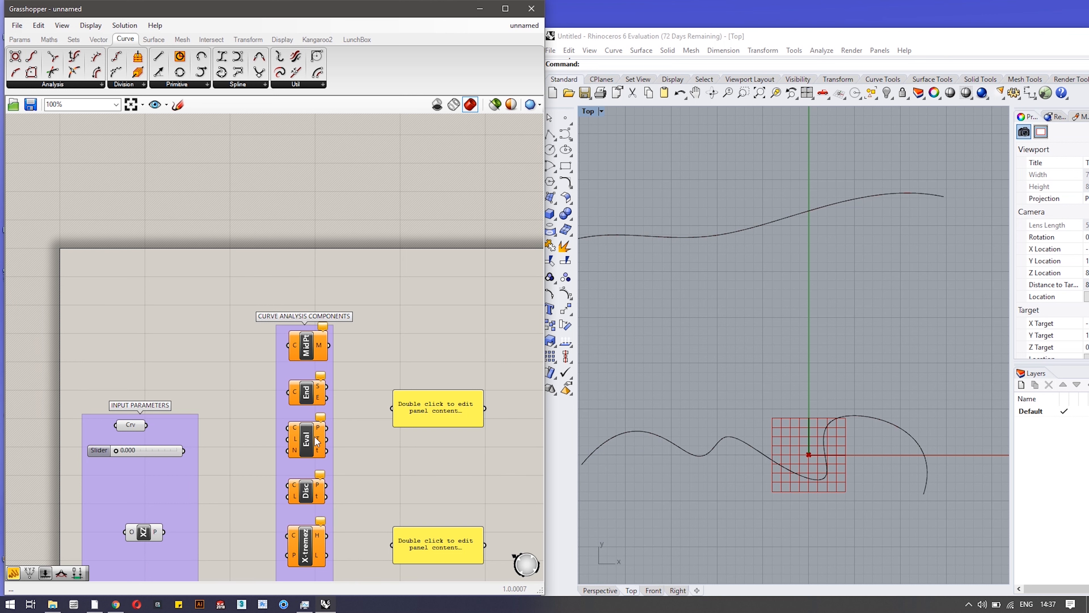
{"action": "scroll", "coordinate": [676, 504], "scroll_direction": "down", "scroll_amount": 2}
{"action": "scroll", "coordinate": [676, 504], "scroll_direction": "up", "scroll_amount": 4}
Pan Rhino's Top view to the curves and frame the input parameters and all components.
{"action": "right_click_drag", "start_coordinate": [676, 503], "coordinate": [698, 426]}
{"action": "scroll", "coordinate": [740, 434], "scroll_direction": "down", "scroll_amount": 2}
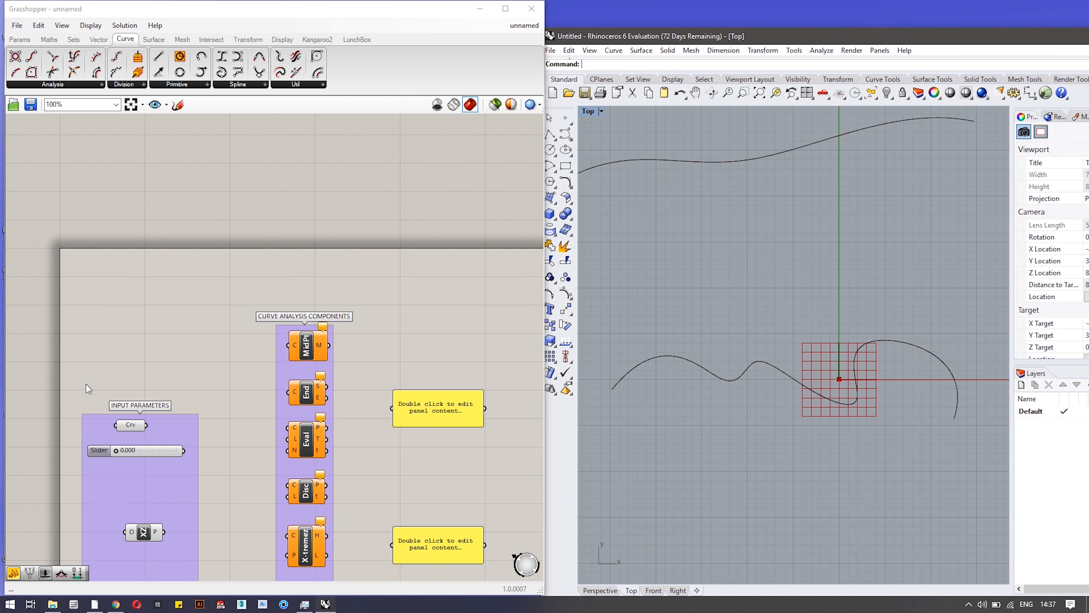
{"action": "right_click_drag", "start_coordinate": [214, 451], "coordinate": [193, 320]}
{"action": "scroll", "coordinate": [126, 333], "scroll_direction": "down", "scroll_amount": 2}
{"action": "right_click_drag", "start_coordinate": [187, 398], "coordinate": [280, 246]}
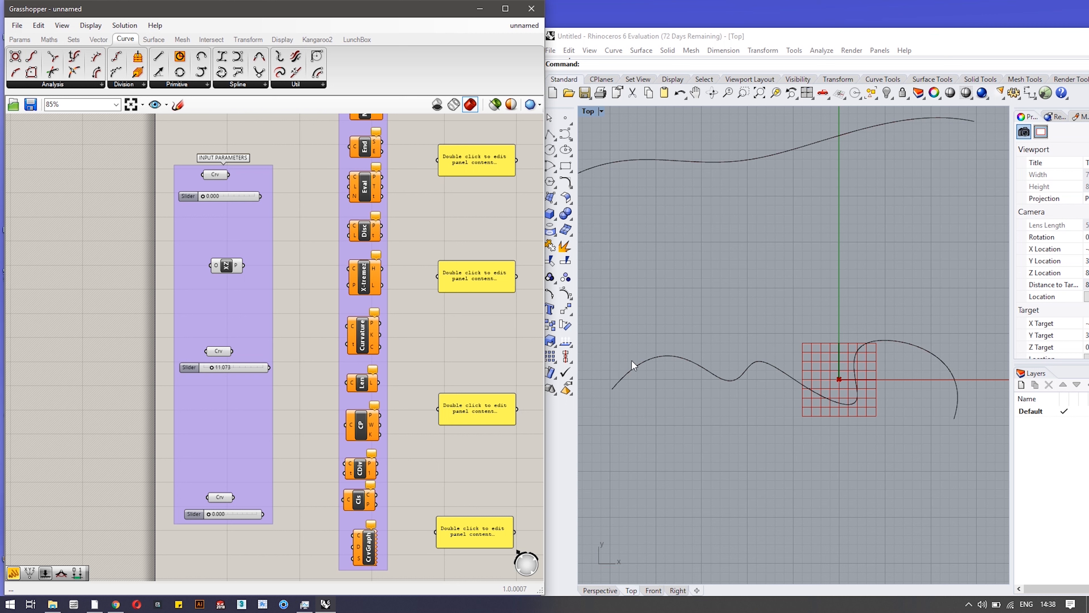
Select the top Crv parameter and wire it into MidPt's C input.
{"action": "left_click", "coordinate": [215, 174]}
{"action": "scroll", "coordinate": [786, 472], "scroll_direction": "up", "scroll_amount": 1}
{"action": "right_click_drag", "start_coordinate": [785, 471], "coordinate": [792, 469]}
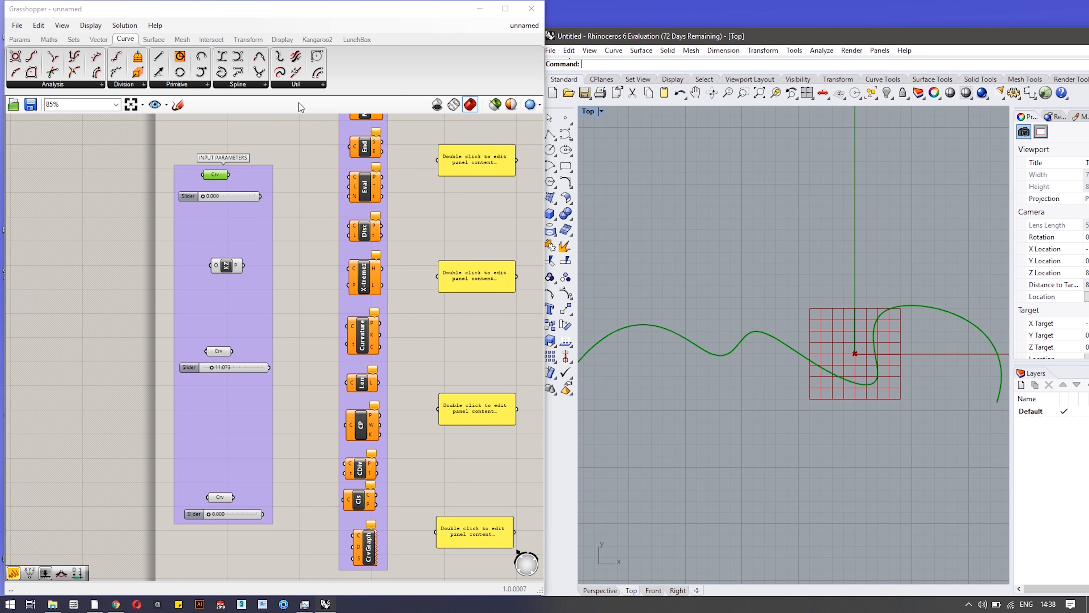
{"action": "scroll", "coordinate": [301, 152], "scroll_direction": "down", "scroll_amount": 1}
{"action": "right_click_drag", "start_coordinate": [306, 160], "coordinate": [291, 312]}
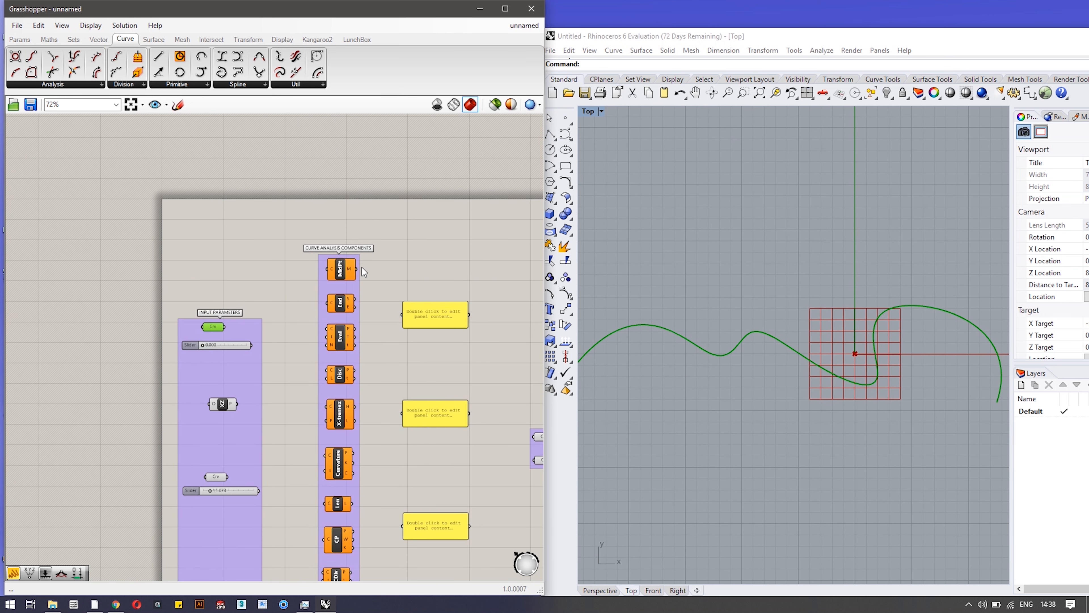
{"action": "scroll", "coordinate": [358, 264], "scroll_direction": "up", "scroll_amount": 2}
{"action": "scroll", "coordinate": [325, 285], "scroll_direction": "up", "scroll_amount": 1}
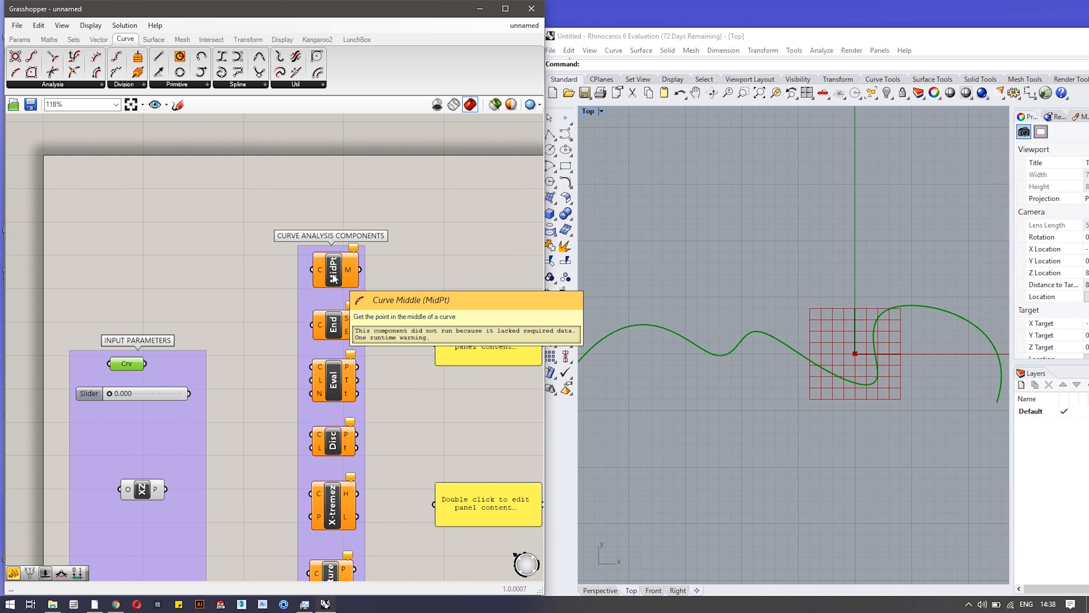
{"action": "left_click_drag", "start_coordinate": [146, 364], "coordinate": [312, 269]}
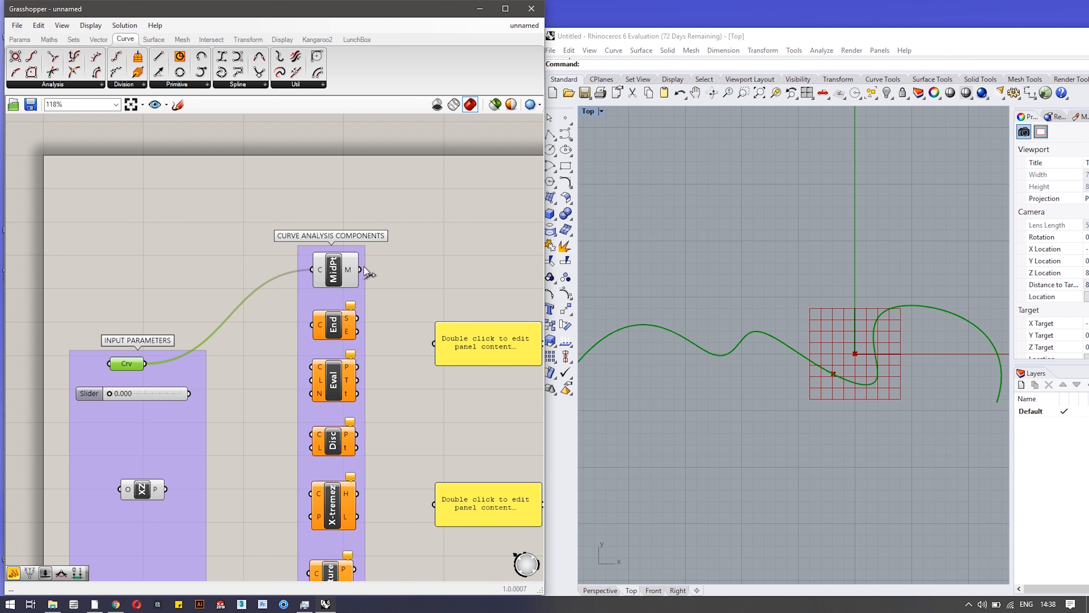
{"action": "scroll", "coordinate": [692, 424], "scroll_direction": "down", "scroll_amount": 1}
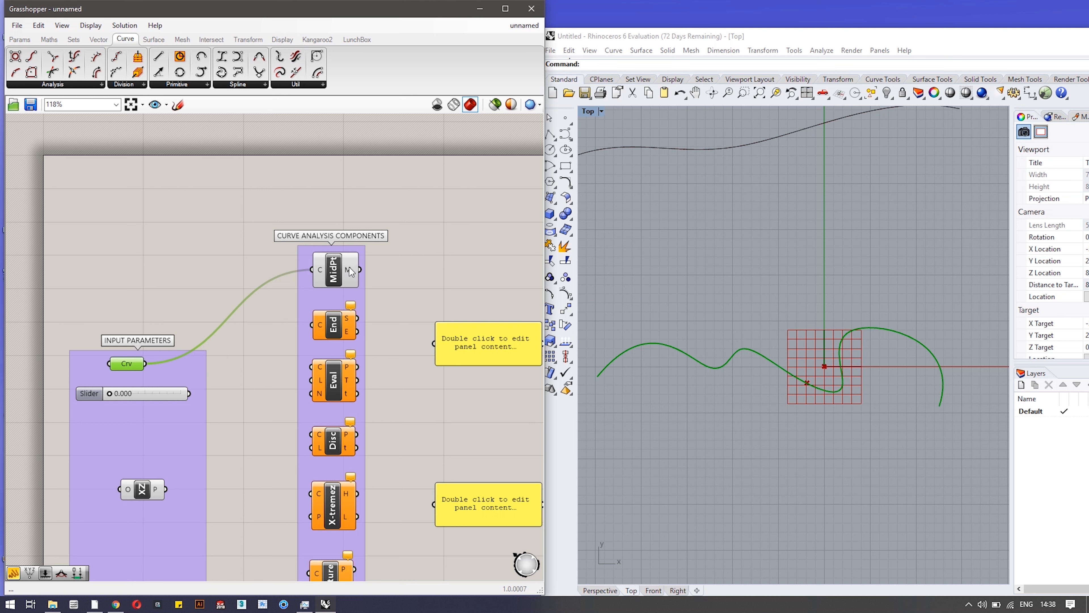
Wire MidPt's M output to the first panel, then remove that wire again.
{"action": "left_click_drag", "start_coordinate": [360, 269], "coordinate": [442, 348]}
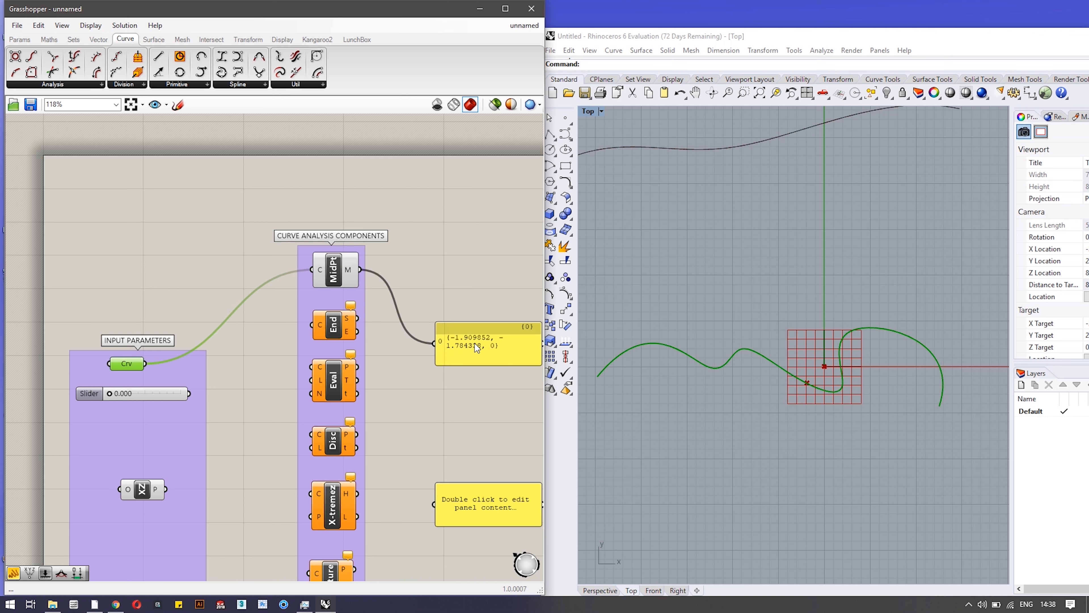
{"action": "scroll", "coordinate": [426, 379], "scroll_direction": "down", "scroll_amount": 1}
{"action": "scroll", "coordinate": [425, 379], "scroll_direction": "up", "scroll_amount": 1}
{"action": "left_click_drag", "start_coordinate": [435, 343], "coordinate": [360, 270], "text": "ctrl"}
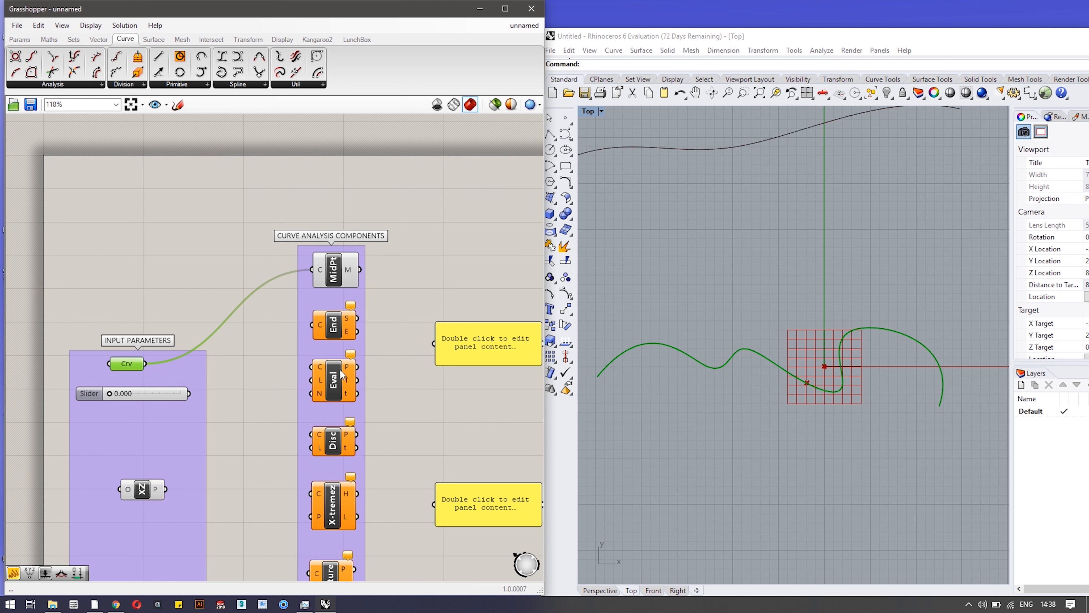
{"action": "mouse_move", "coordinate": [333, 328]}
{"action": "mouse_move", "coordinate": [178, 354]}
{"action": "left_mouse_down"}
{"action": "mouse_move", "coordinate": [163, 357]}
{"action": "mouse_move", "coordinate": [182, 356]}
{"action": "left_mouse_up"}
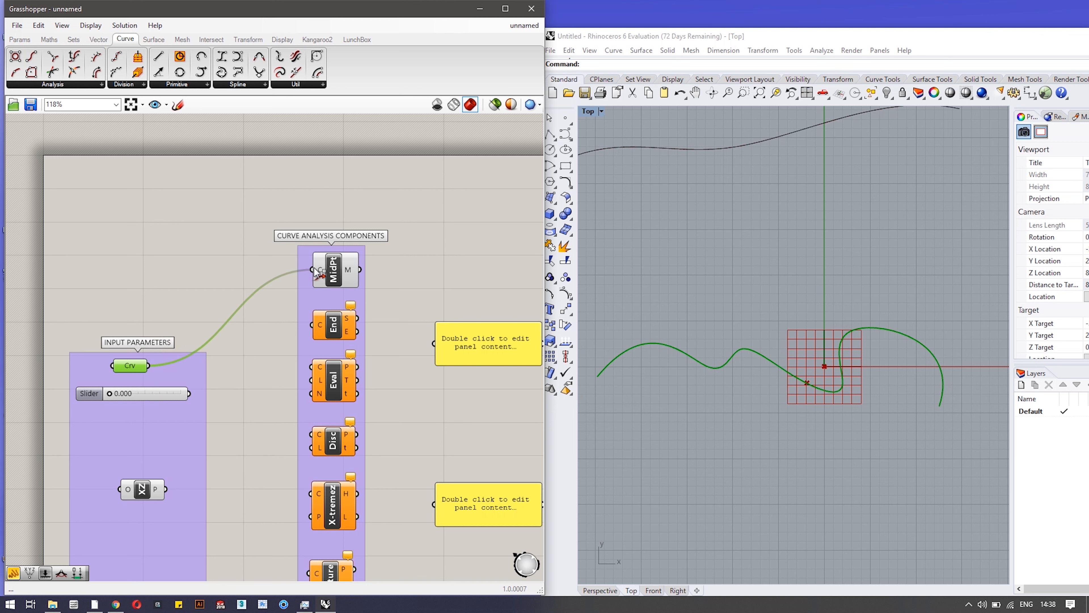
Move the curve wire to End, send S and E to the two panels, and feed Eval.
{"action": "left_click_drag", "start_coordinate": [311, 274], "coordinate": [311, 326]}
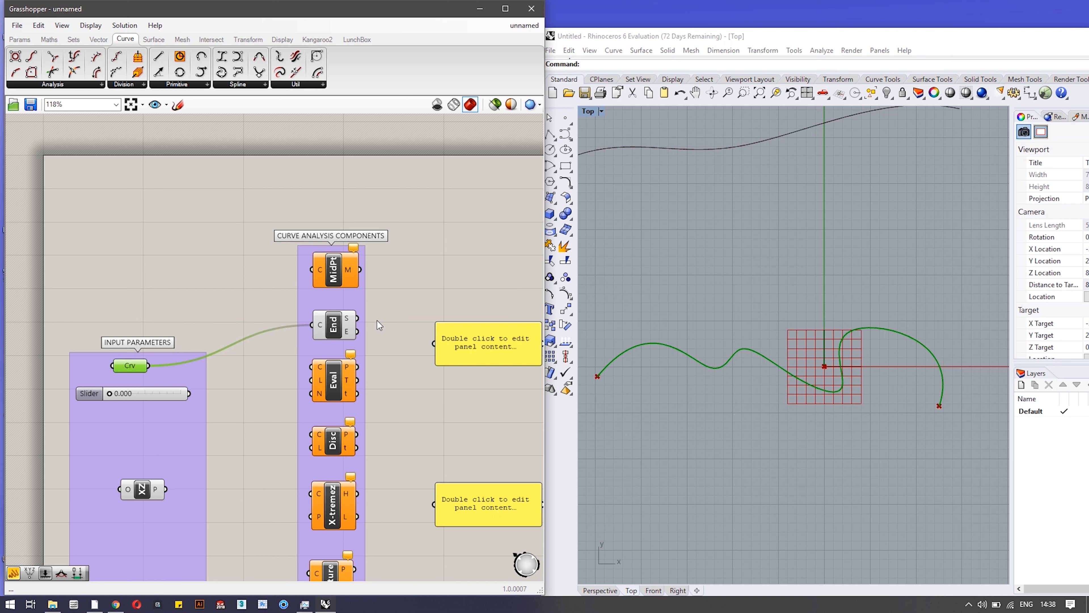
{"action": "left_click_drag", "start_coordinate": [356, 318], "coordinate": [434, 343]}
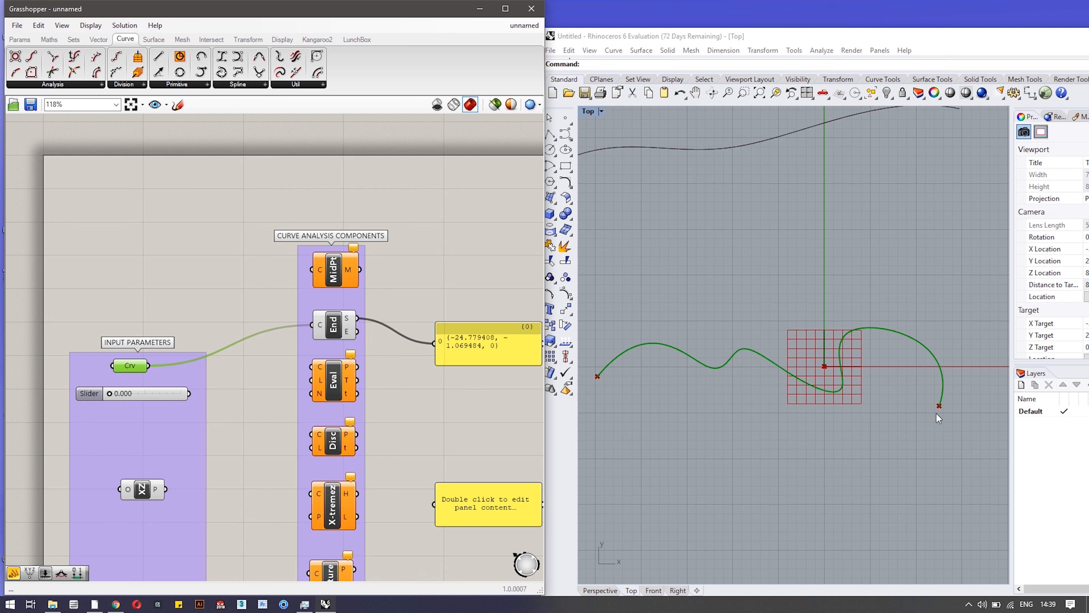
{"action": "left_click_drag", "start_coordinate": [357, 332], "coordinate": [433, 504]}
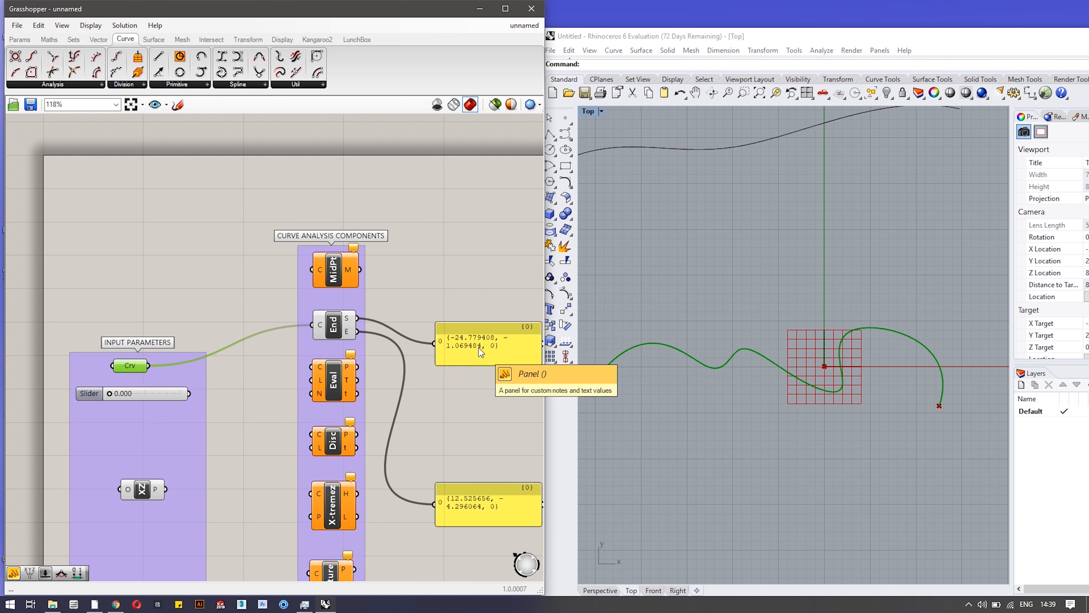
{"action": "right_click_drag", "start_coordinate": [474, 427], "coordinate": [443, 291]}
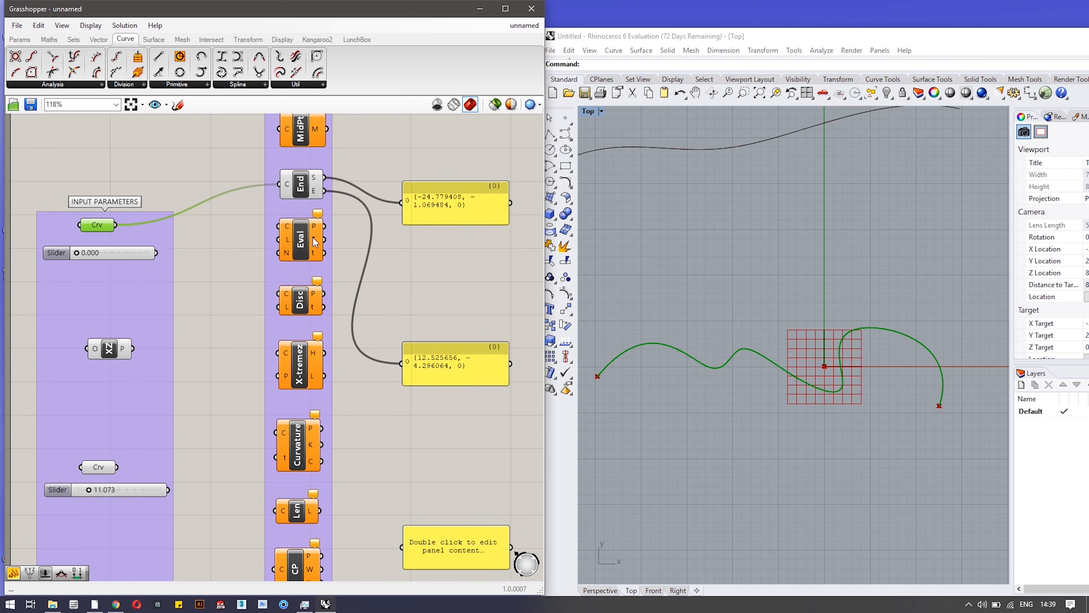
{"action": "left_click_drag", "start_coordinate": [116, 225], "coordinate": [276, 231]}
Drive Eval's L with the slider set to 0.451 and turn off End's preview.
{"action": "left_click_drag", "start_coordinate": [156, 253], "coordinate": [279, 239]}
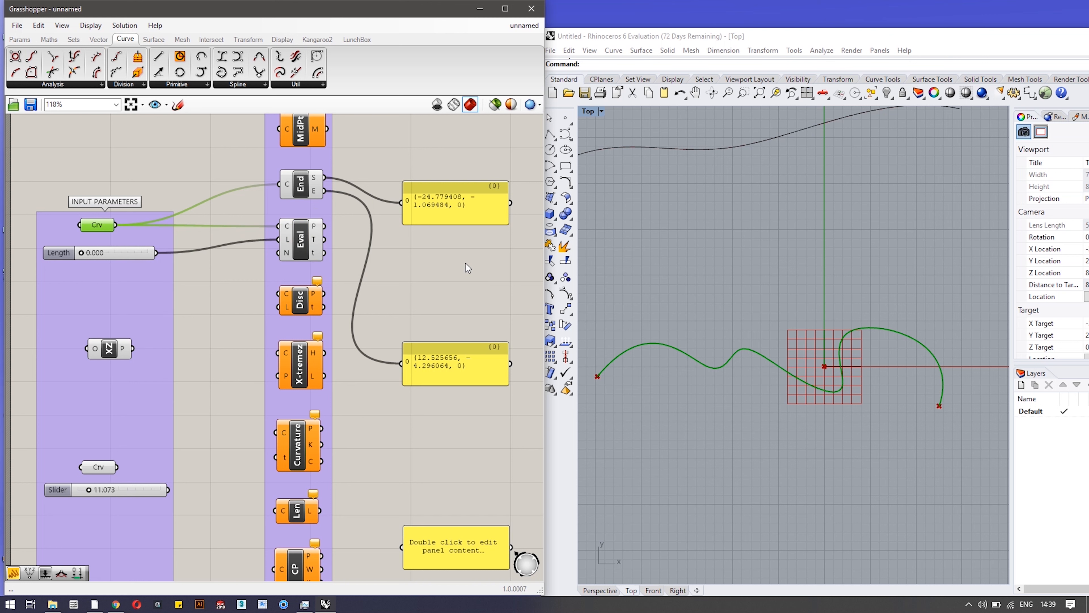
{"action": "right_click", "coordinate": [303, 186]}
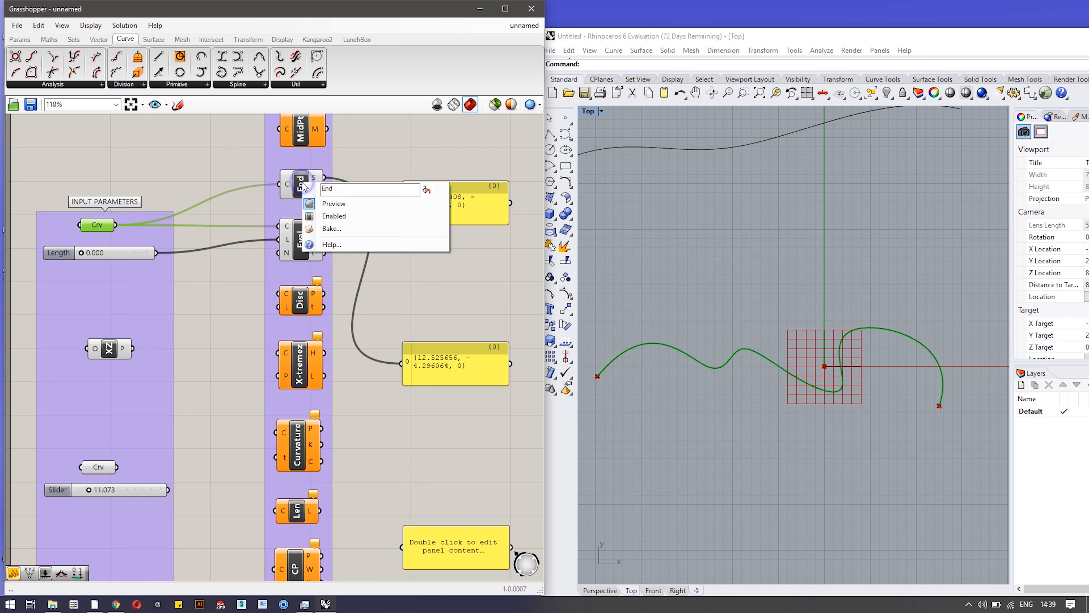
{"action": "left_click", "coordinate": [318, 205]}
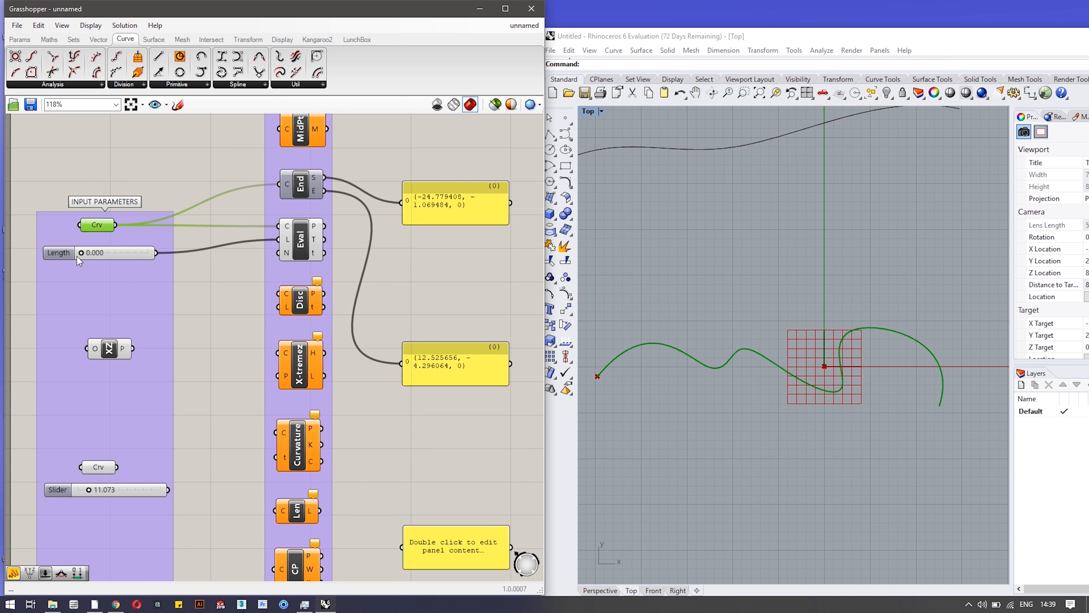
{"action": "left_click_drag", "start_coordinate": [81, 252], "coordinate": [121, 255]}
Show Eval's point in the top panel and its parameter 40.21176 in the lower panel.
{"action": "left_click_drag", "start_coordinate": [324, 230], "coordinate": [432, 215]}
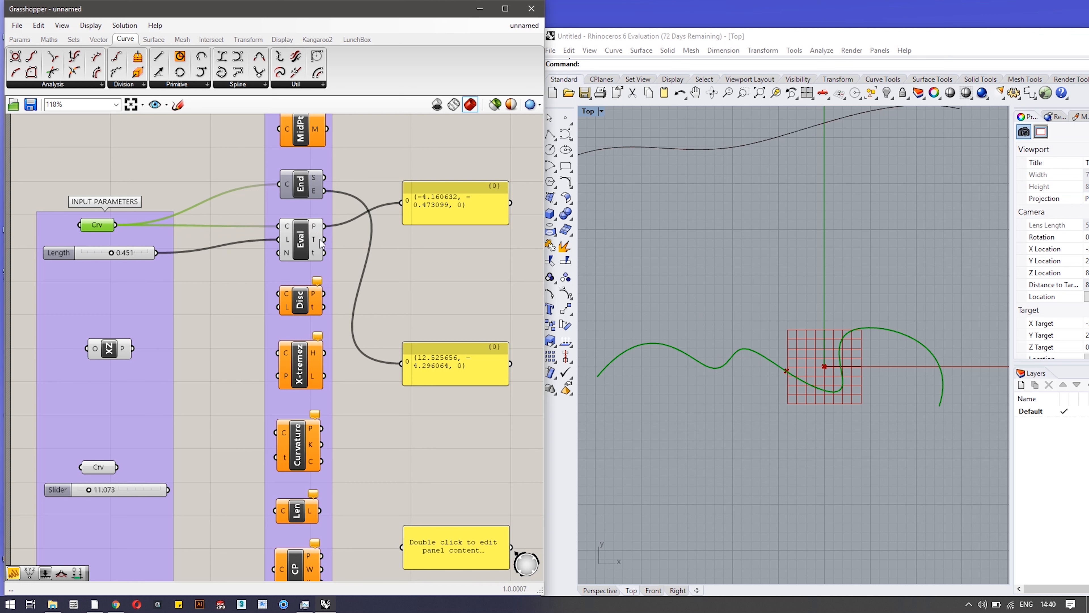
{"action": "mouse_move", "coordinate": [316, 242]}
{"action": "left_click_drag", "start_coordinate": [325, 241], "coordinate": [439, 352]}
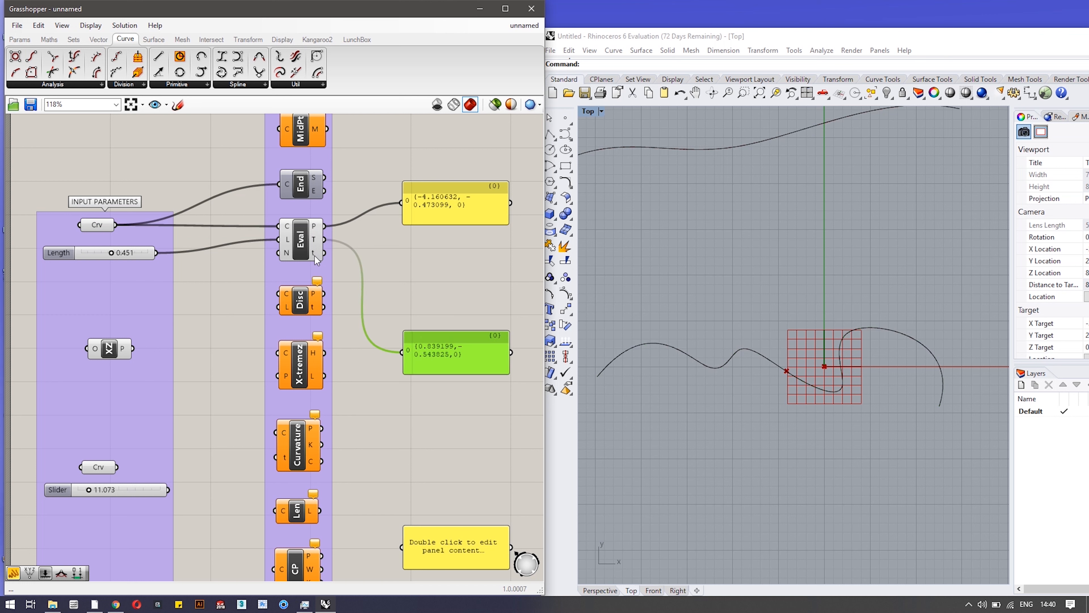
{"action": "mouse_move", "coordinate": [315, 256]}
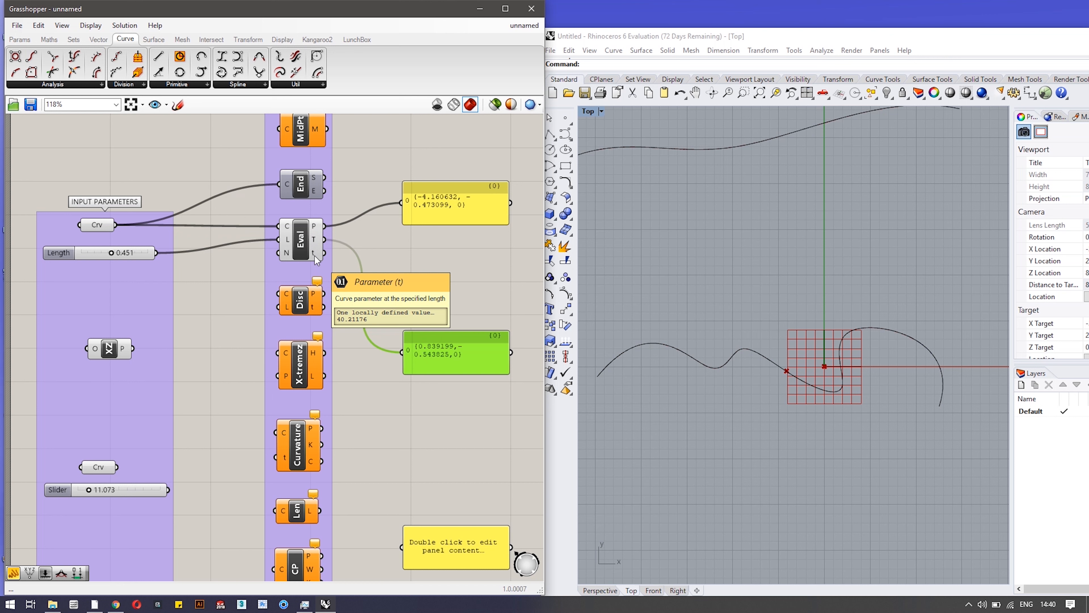
{"action": "left_click_drag", "start_coordinate": [325, 252], "coordinate": [402, 352]}
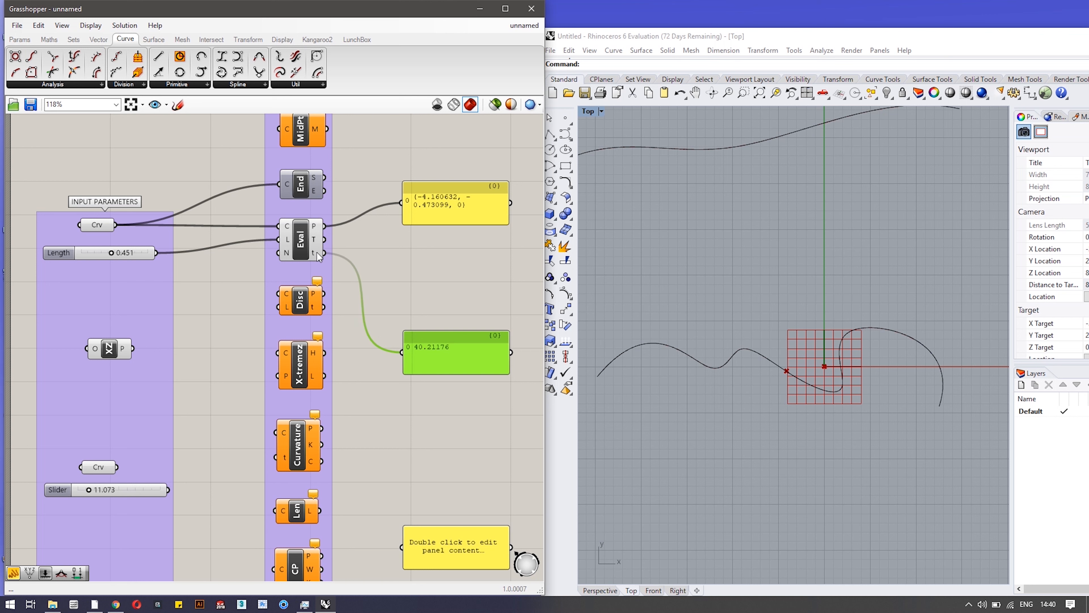
{"action": "mouse_move", "coordinate": [317, 252]}
{"action": "mouse_move", "coordinate": [299, 309]}
Feed the referenced curve into the Discontinuity component.
{"action": "left_click_drag", "start_coordinate": [116, 224], "coordinate": [278, 294]}
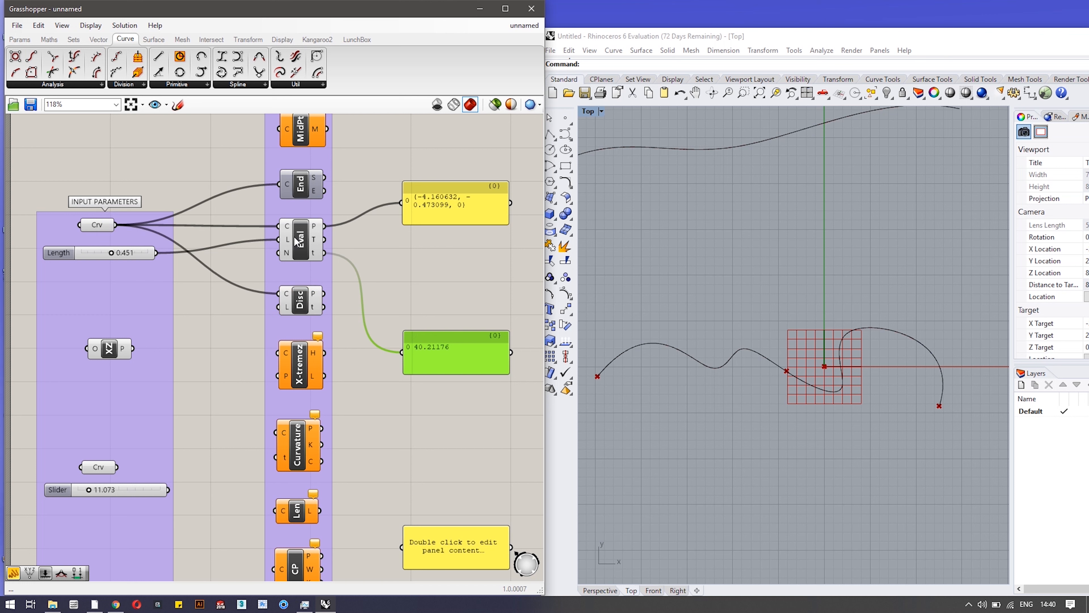
{"action": "right_click", "coordinate": [303, 235]}
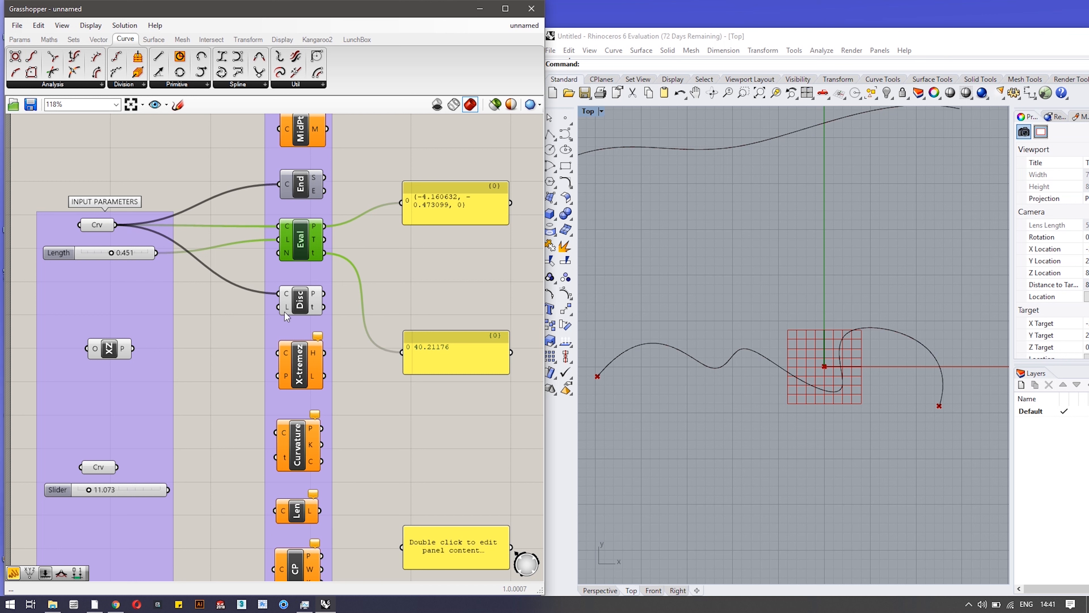
List discontinuity points and parameters 0 and 83.452581 in the panels; feed the curve into X-tremez.
{"action": "mouse_move", "coordinate": [285, 308]}
{"action": "left_click_drag", "start_coordinate": [327, 296], "coordinate": [401, 201]}
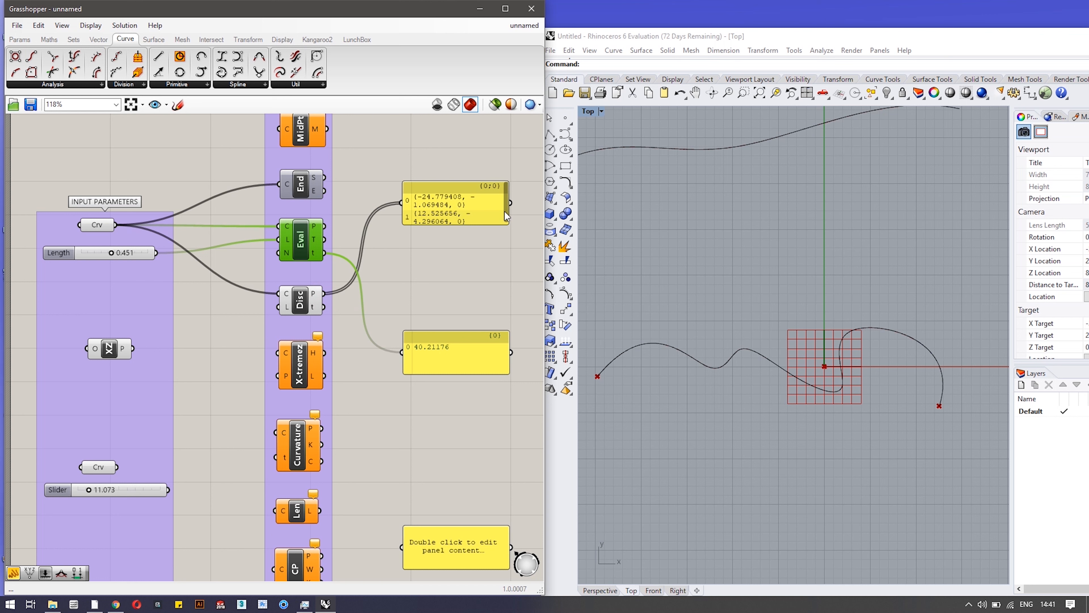
{"action": "left_click_drag", "start_coordinate": [504, 191], "coordinate": [504, 209]}
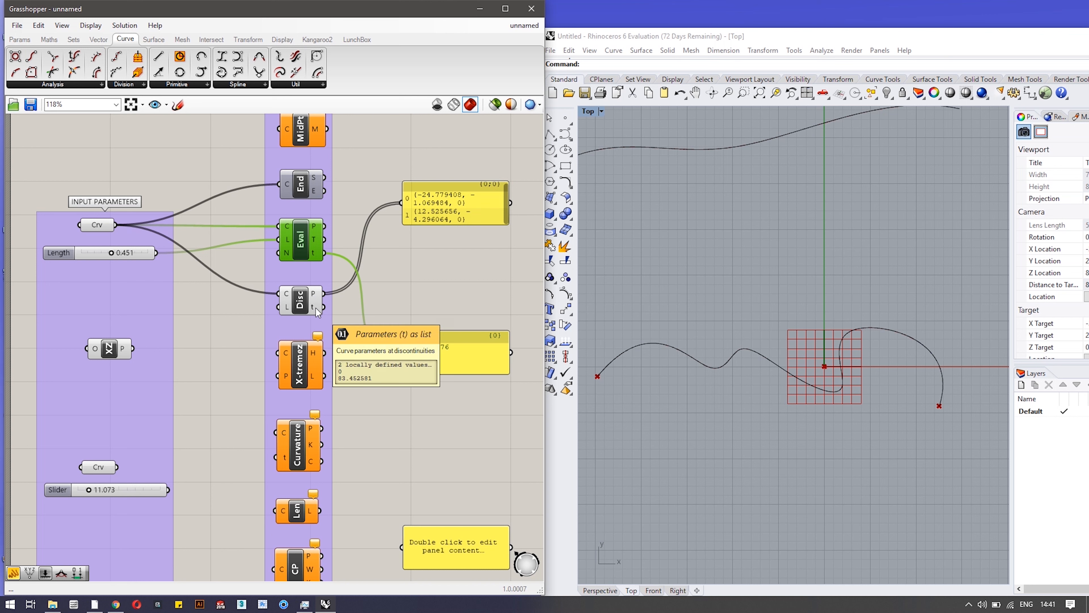
{"action": "left_click_drag", "start_coordinate": [325, 304], "coordinate": [402, 352]}
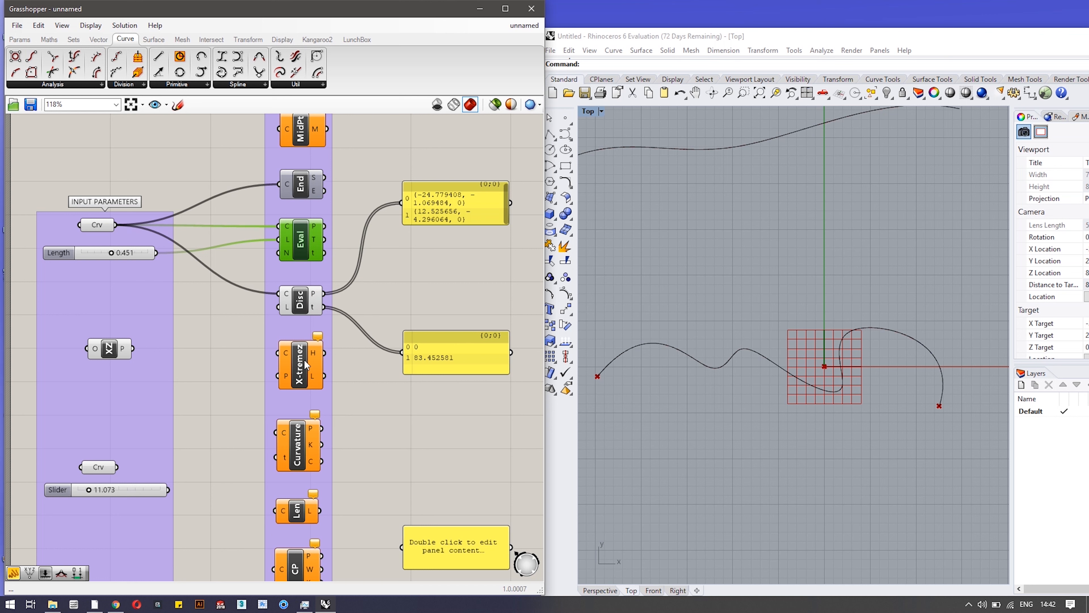
{"action": "left_click_drag", "start_coordinate": [116, 224], "coordinate": [278, 353]}
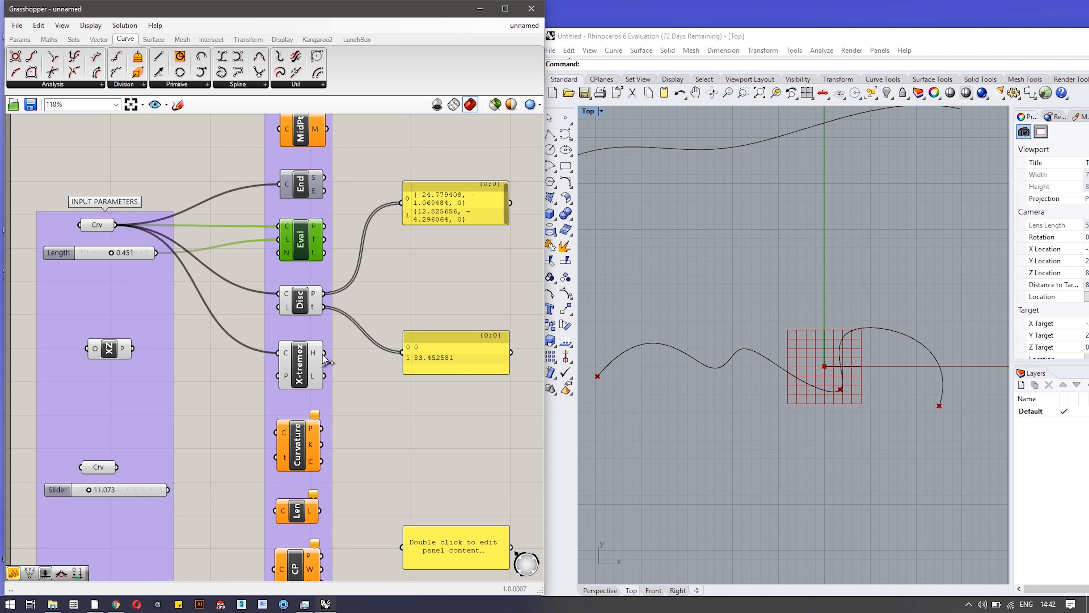
Wire X-tremez H to the upper panel and L to the lower, replacing the Disc wire.
{"action": "left_click_drag", "start_coordinate": [325, 352], "coordinate": [403, 193]}
{"action": "left_click_drag", "start_coordinate": [324, 376], "coordinate": [401, 360]}
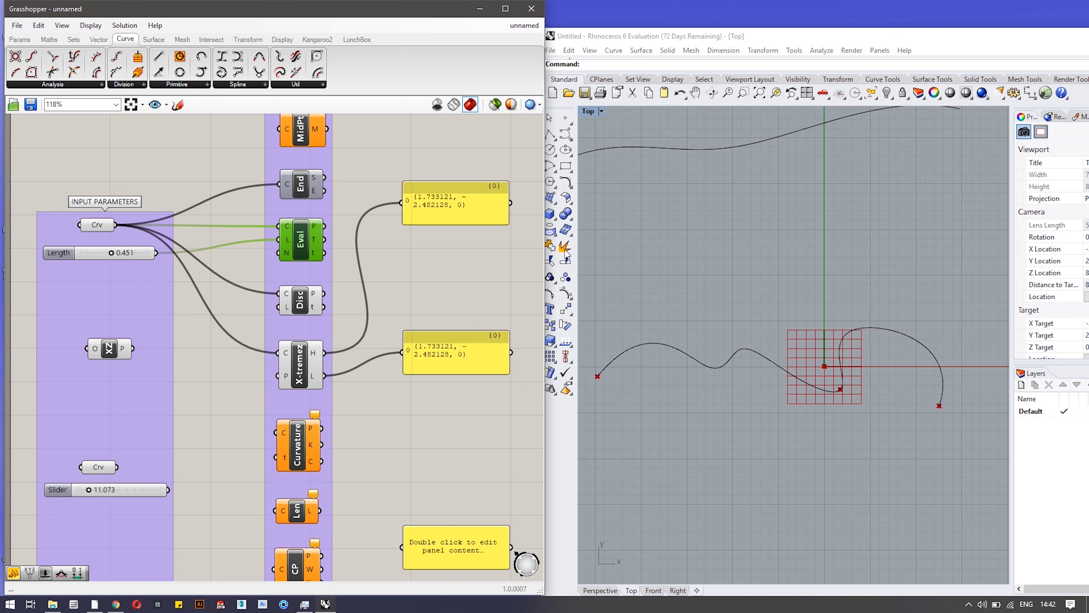
{"action": "mouse_move", "coordinate": [287, 382]}
{"action": "mouse_move", "coordinate": [317, 357]}
Add an XZ Plane and wire it into X-tremez's P input, giving {4.947654, 4.280826, 0}.
{"action": "left_click", "coordinate": [98, 40]}
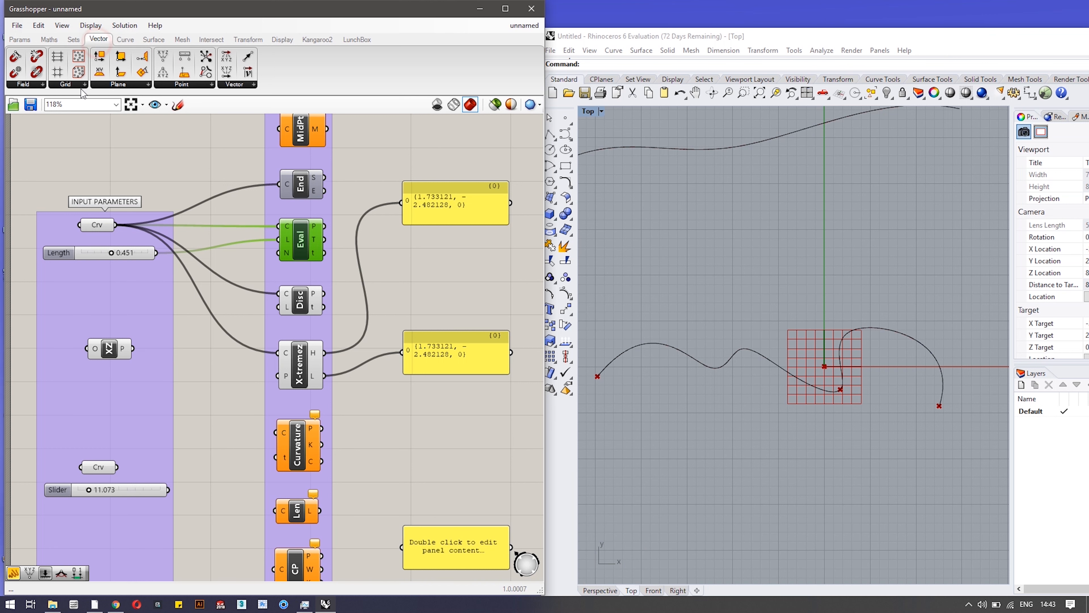
{"action": "left_click", "coordinate": [98, 84]}
{"action": "left_click_drag", "start_coordinate": [133, 350], "coordinate": [278, 376]}
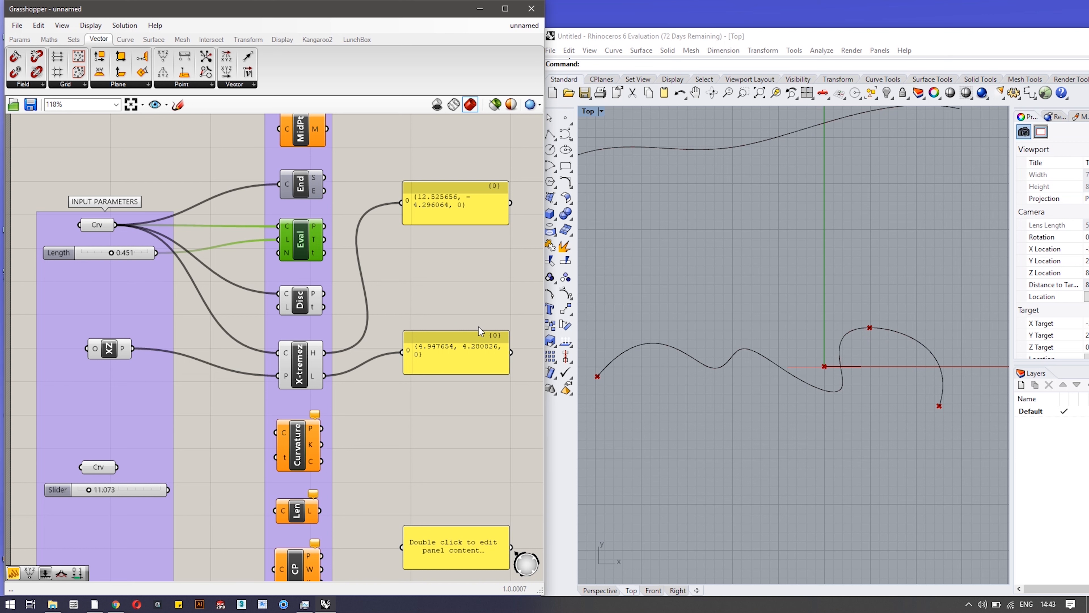
{"action": "right_click_drag", "start_coordinate": [445, 404], "coordinate": [433, 281]}
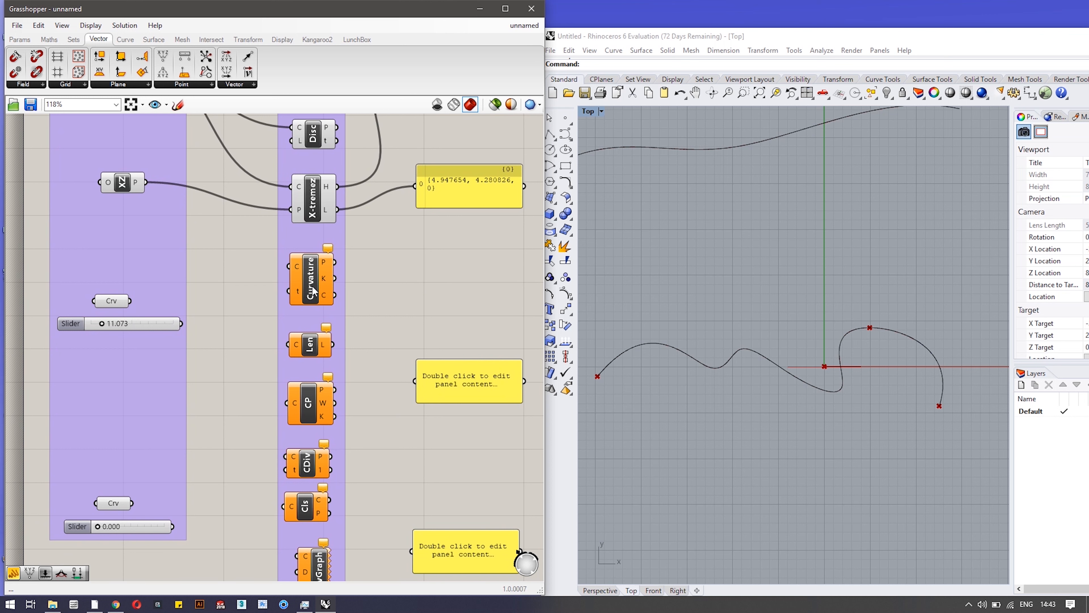
Turn off Preview on the X-tremez and Disc components.
{"action": "right_click", "coordinate": [315, 206]}
{"action": "left_click", "coordinate": [322, 226]}
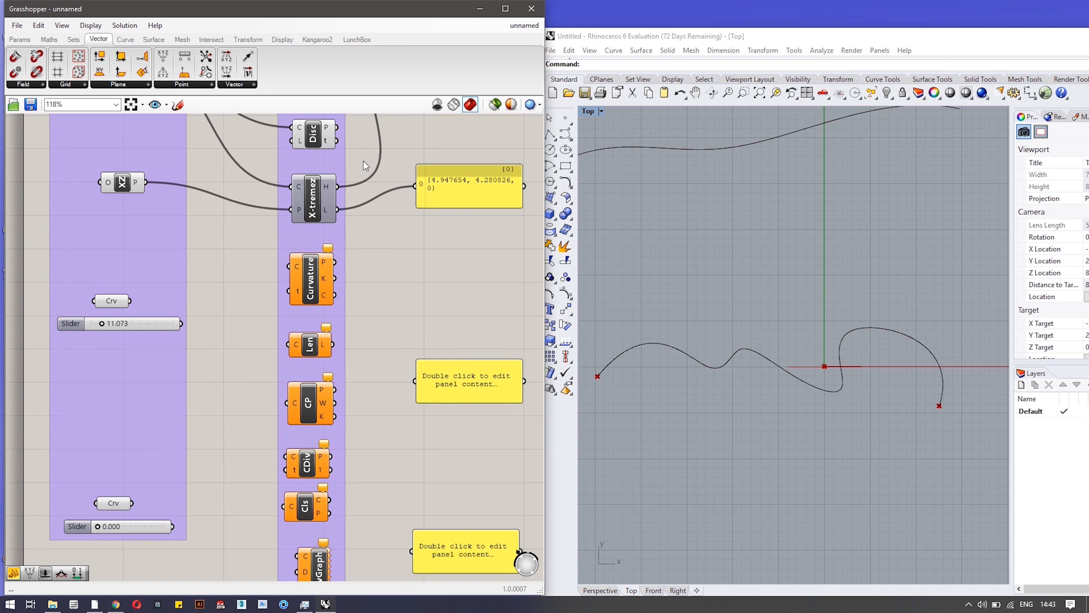
{"action": "right_click", "coordinate": [313, 145]}
{"action": "left_click", "coordinate": [321, 162]}
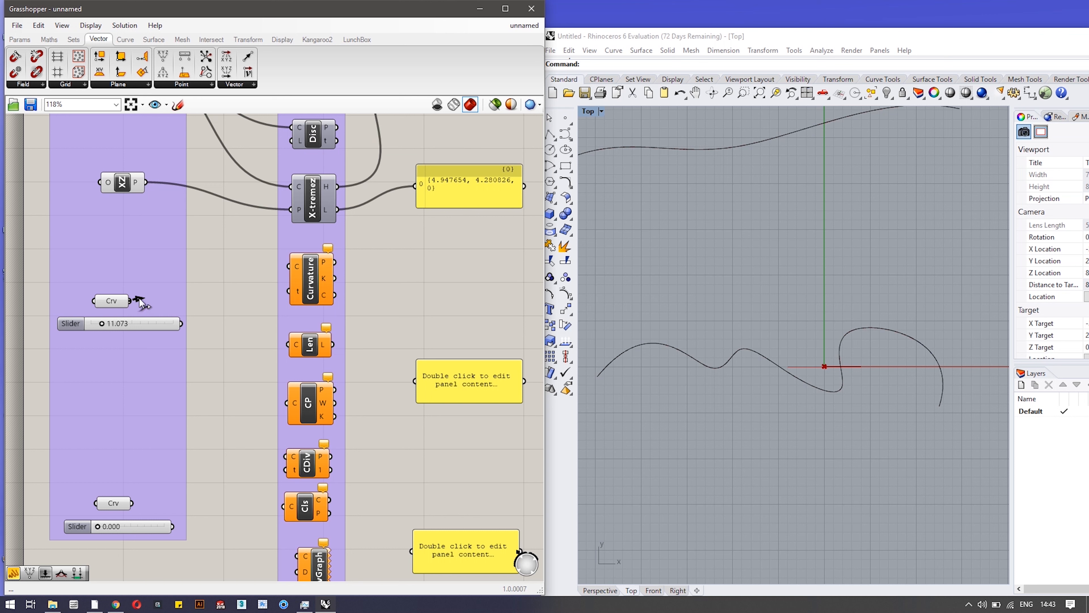
Wire the second Crv parameter into Curvature's C input and bring the input parameters into view.
{"action": "left_click_drag", "start_coordinate": [130, 300], "coordinate": [289, 266]}
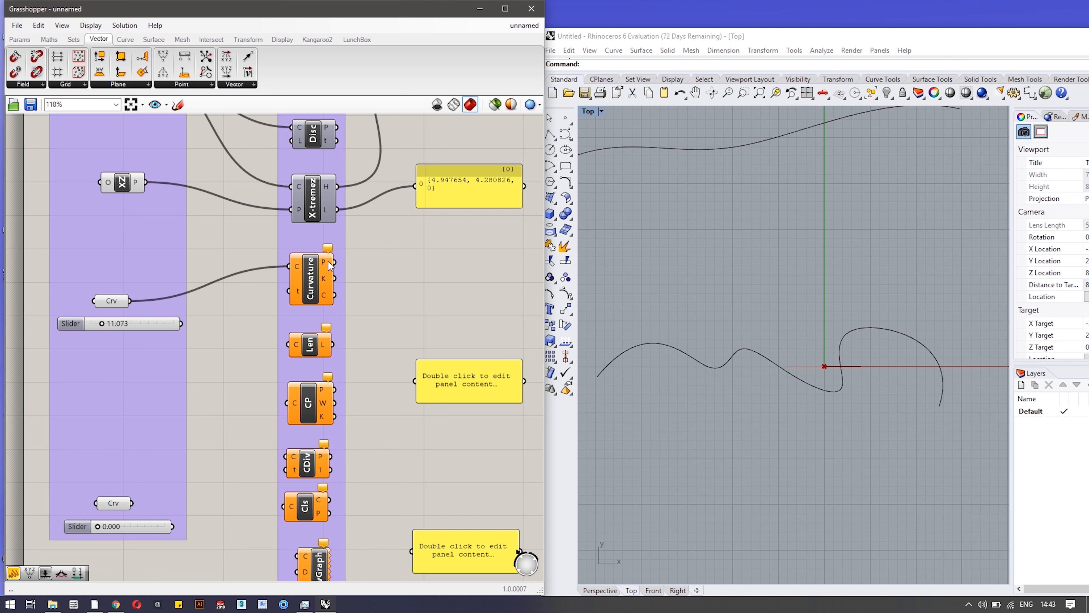
{"action": "right_click", "coordinate": [311, 273]}
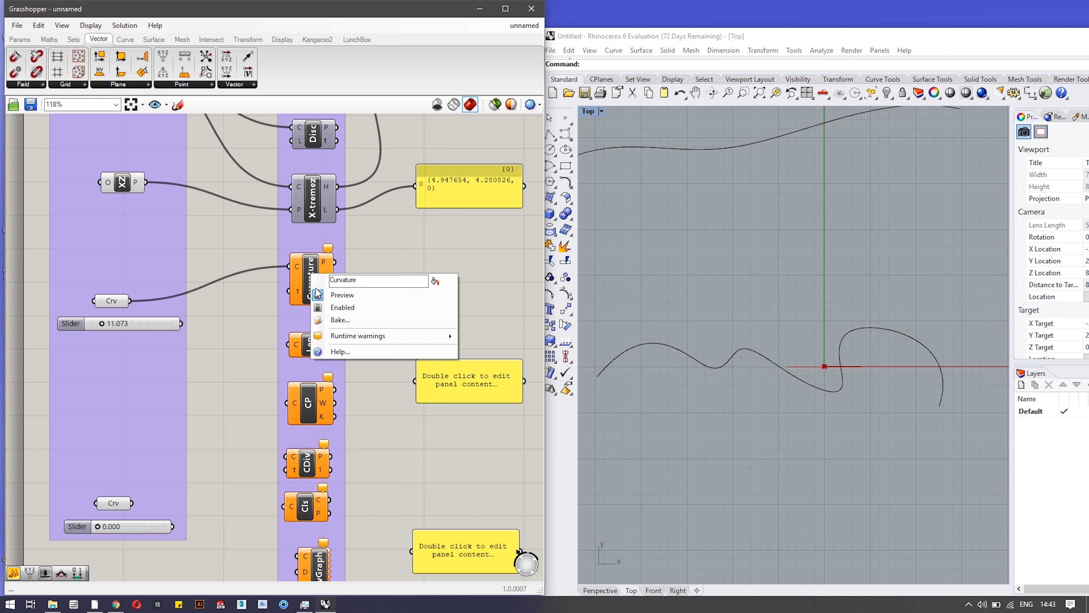
{"action": "left_click", "coordinate": [391, 242]}
{"action": "mouse_move", "coordinate": [299, 296]}
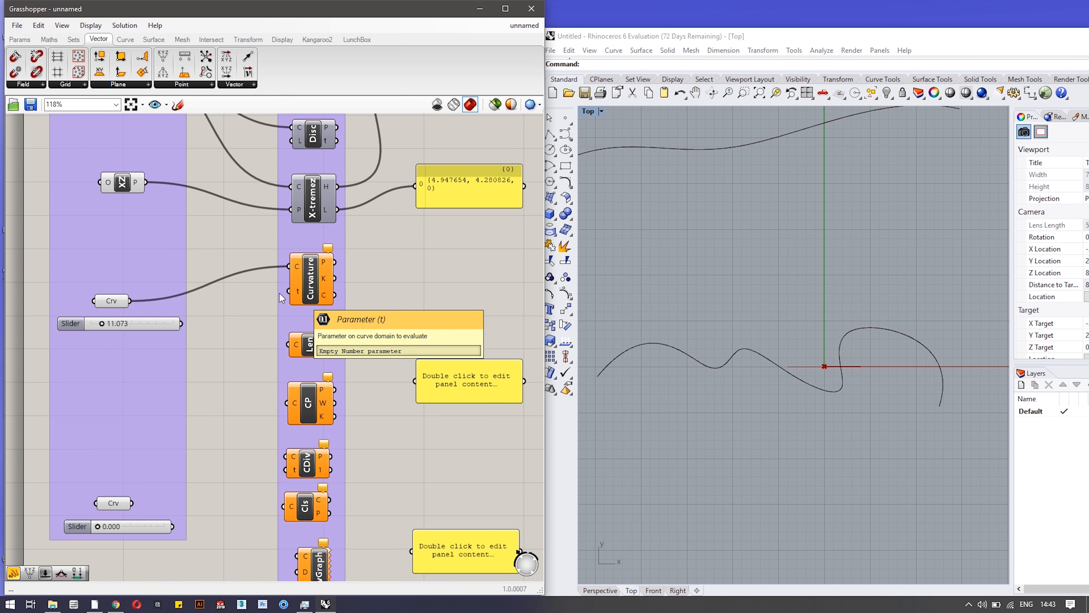
{"action": "scroll", "coordinate": [279, 226], "scroll_direction": "down", "scroll_amount": 2}
{"action": "right_click_drag", "start_coordinate": [387, 224], "coordinate": [396, 349]}
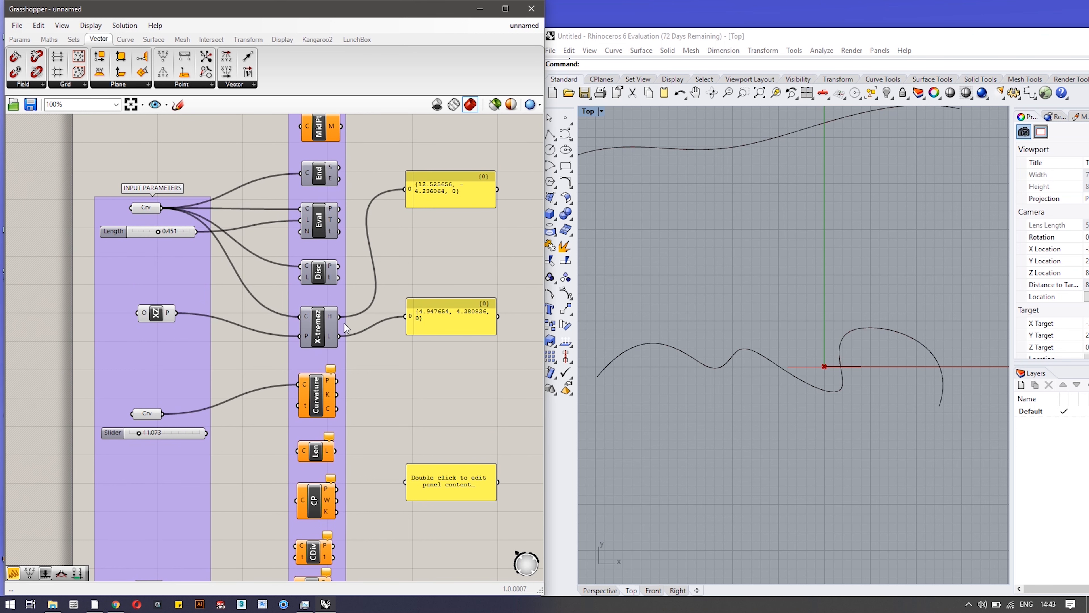
Wire Eval's t to the top panel and slide Length to 1.000, reading 83.452581.
{"action": "mouse_move", "coordinate": [326, 227]}
{"action": "left_click_drag", "start_coordinate": [341, 232], "coordinate": [405, 189]}
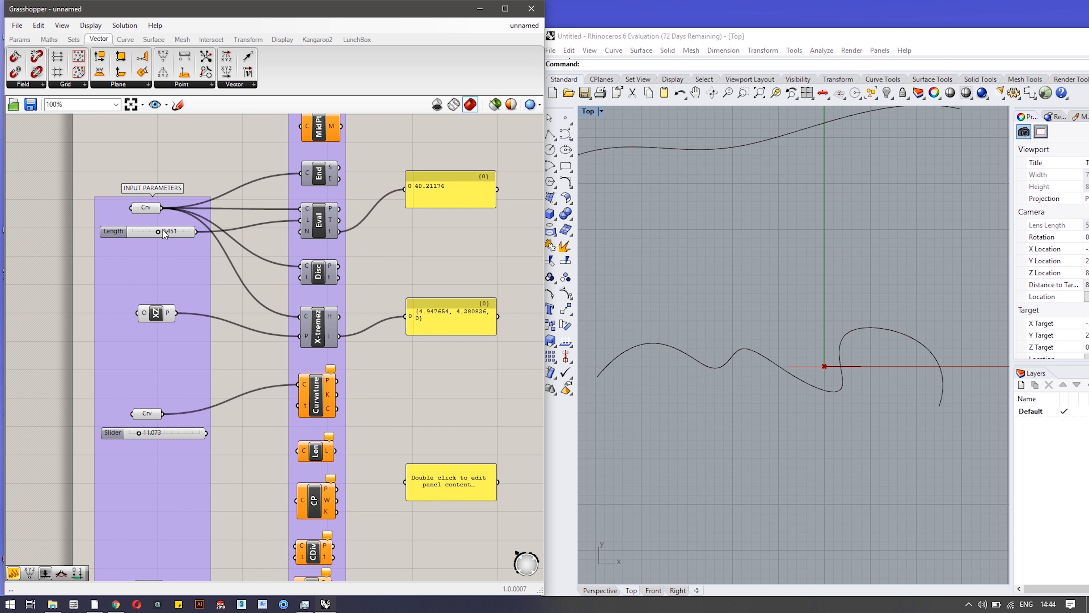
{"action": "left_click_drag", "start_coordinate": [159, 231], "coordinate": [203, 230]}
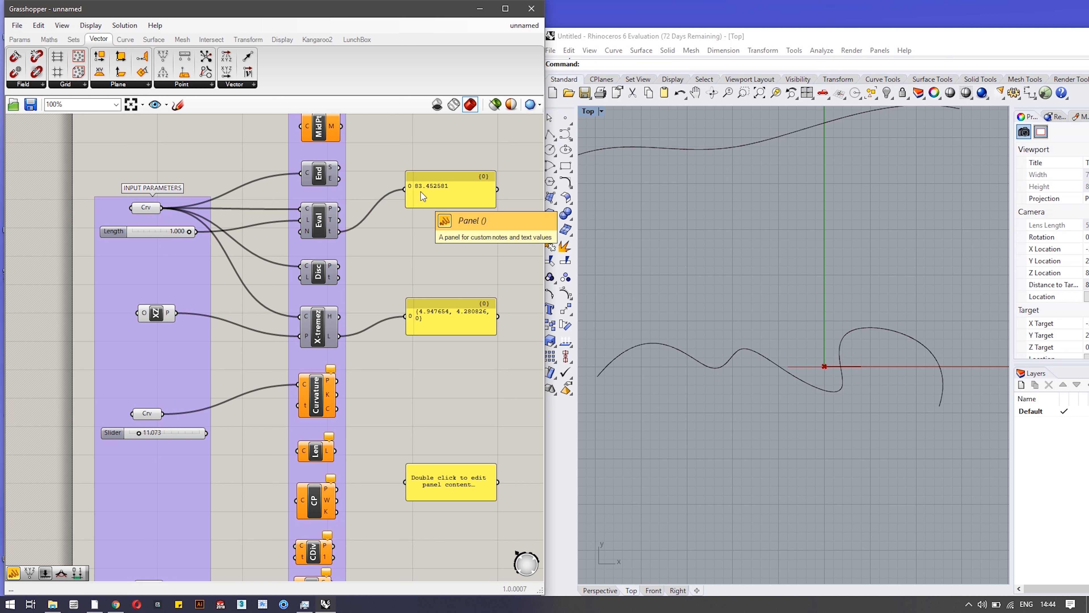
{"action": "left_click", "coordinate": [110, 432]}
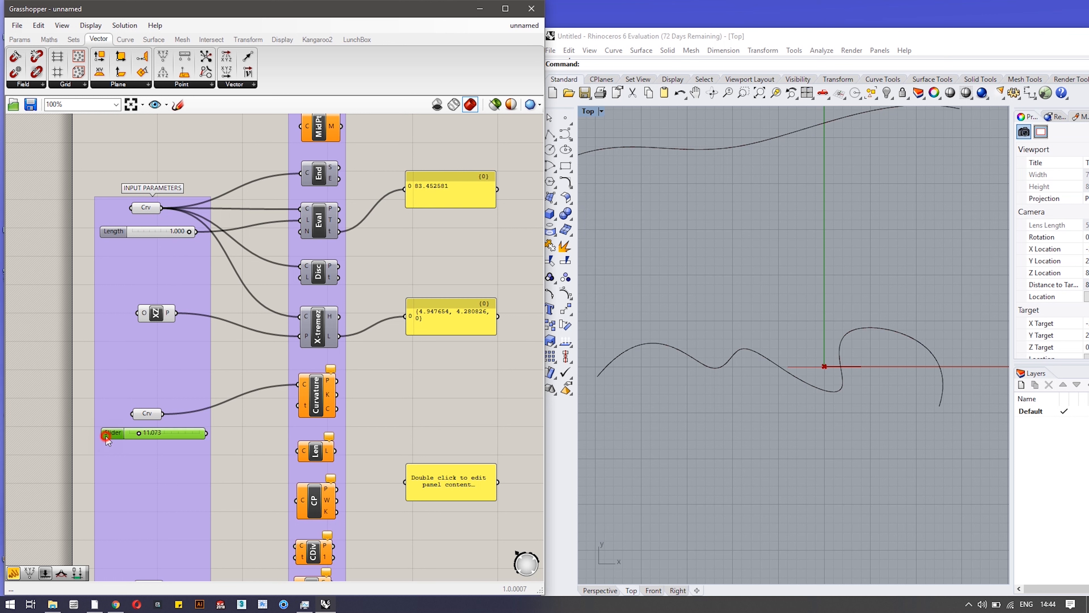
{"action": "right_click", "coordinate": [108, 434]}
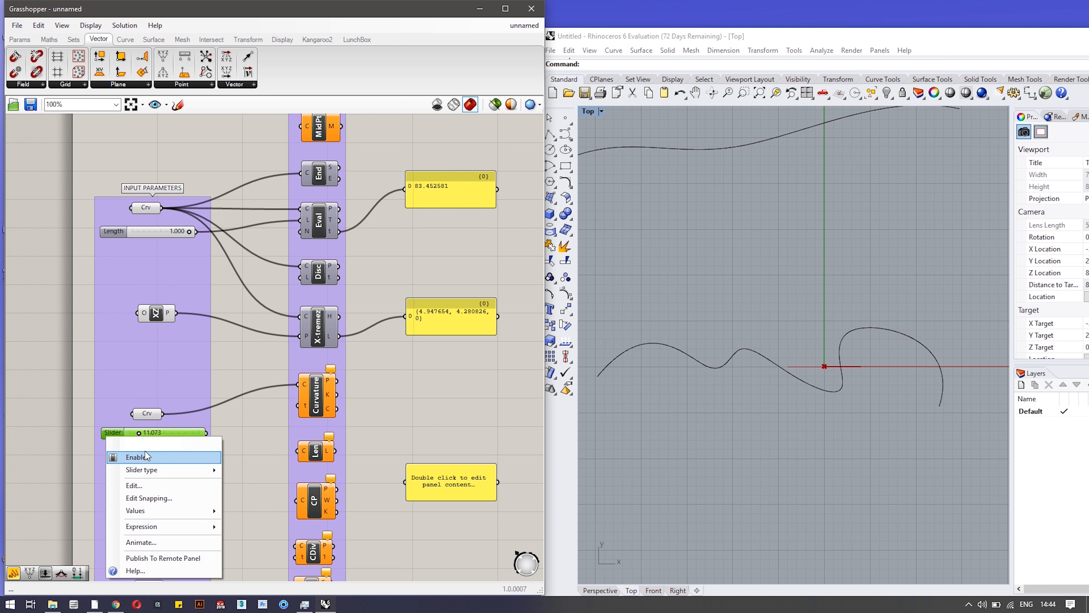
{"action": "double_click", "coordinate": [110, 434]}
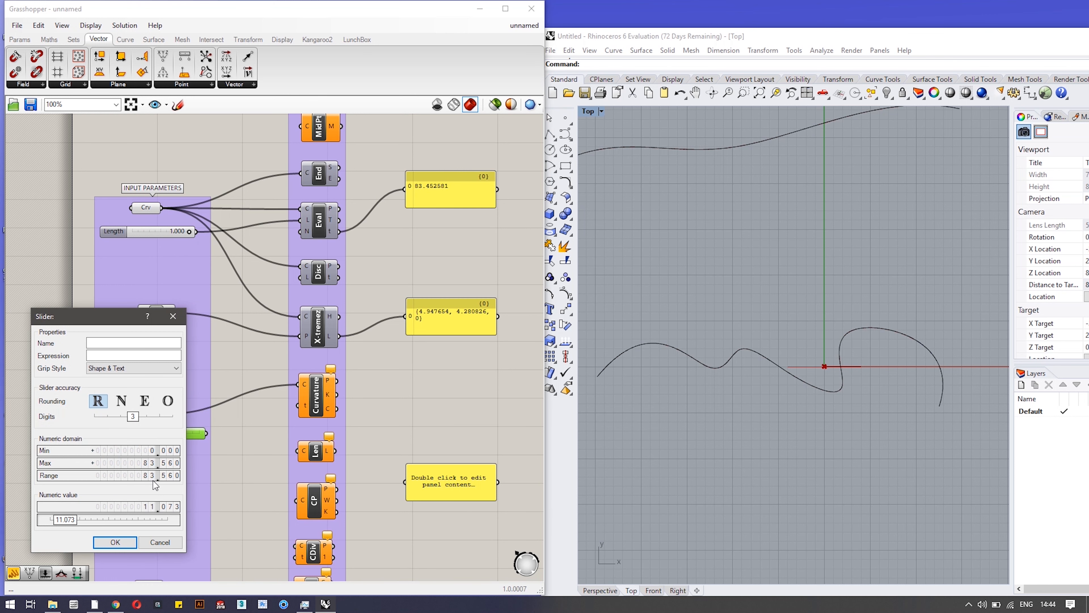
{"action": "left_click", "coordinate": [163, 474]}
{"action": "double_click", "coordinate": [163, 475]}
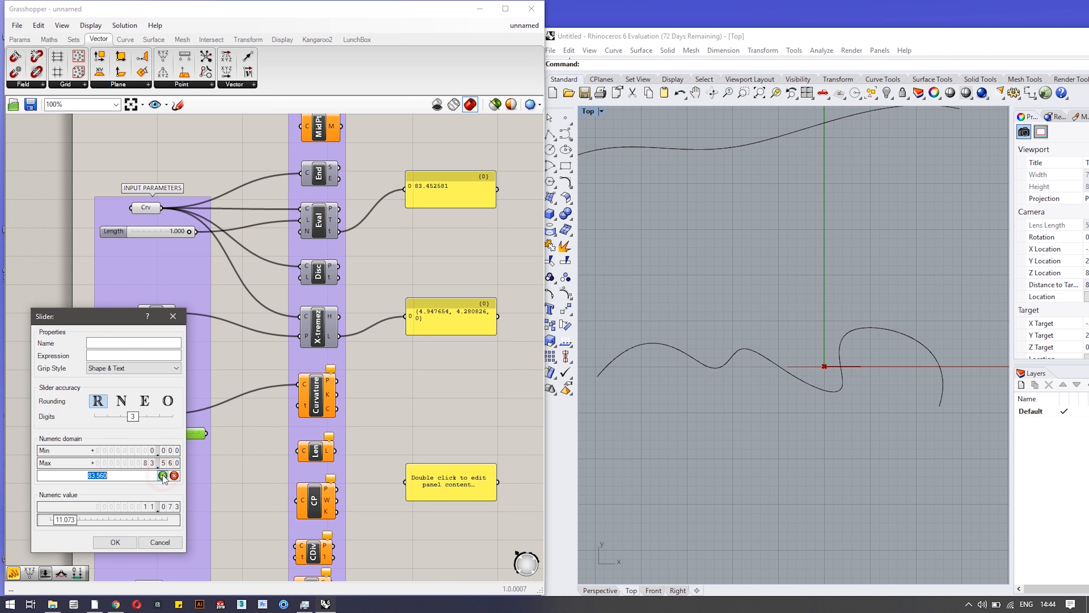
{"action": "type", "text": "83.4"}
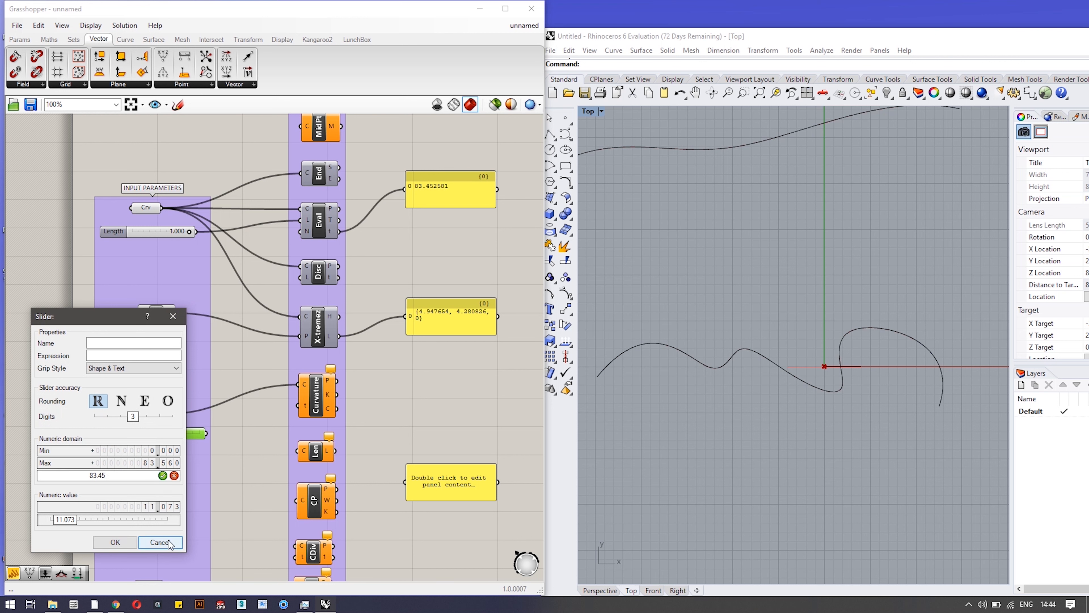
{"action": "left_click", "coordinate": [128, 541]}
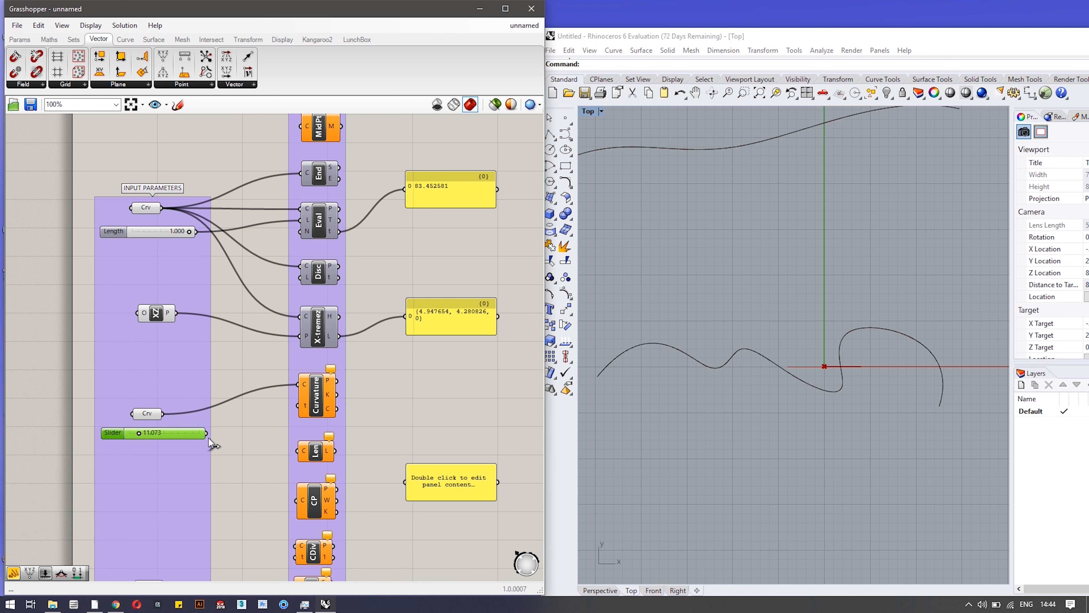
Wire the slider into Curvature's t, name it Parameter, and set it to 36.943.
{"action": "left_click_drag", "start_coordinate": [206, 433], "coordinate": [300, 407]}
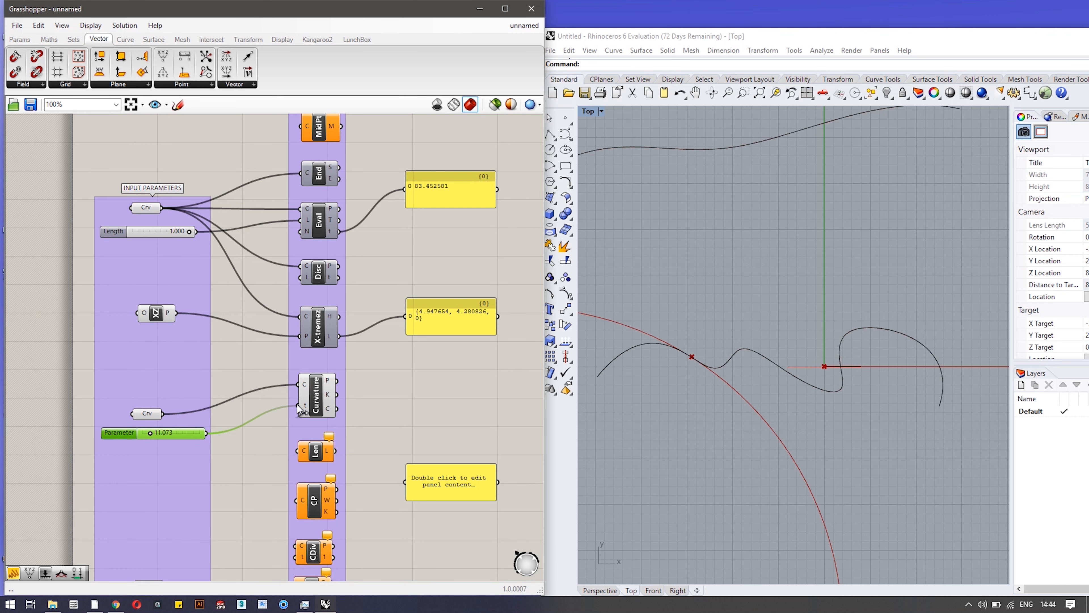
{"action": "scroll", "coordinate": [657, 405], "scroll_direction": "down", "scroll_amount": 3}
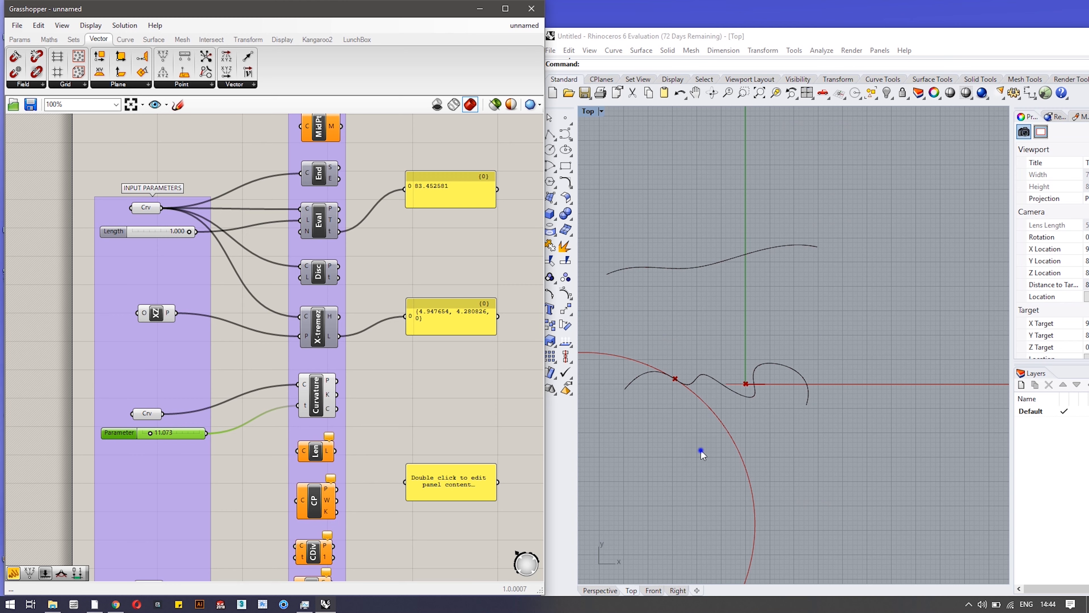
{"action": "right_click_drag", "start_coordinate": [702, 453], "coordinate": [792, 352]}
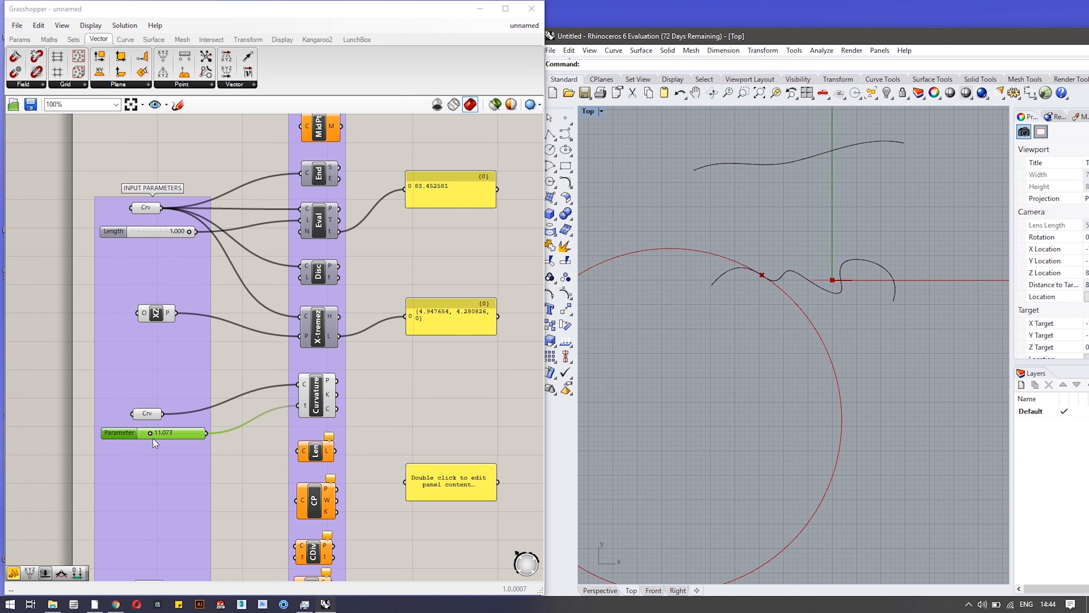
{"action": "mouse_move", "coordinate": [150, 432]}
{"action": "left_mouse_down"}
{"action": "mouse_move", "coordinate": [200, 431]}
{"action": "mouse_move", "coordinate": [157, 436]}
{"action": "mouse_move", "coordinate": [167, 437]}
{"action": "left_mouse_up"}
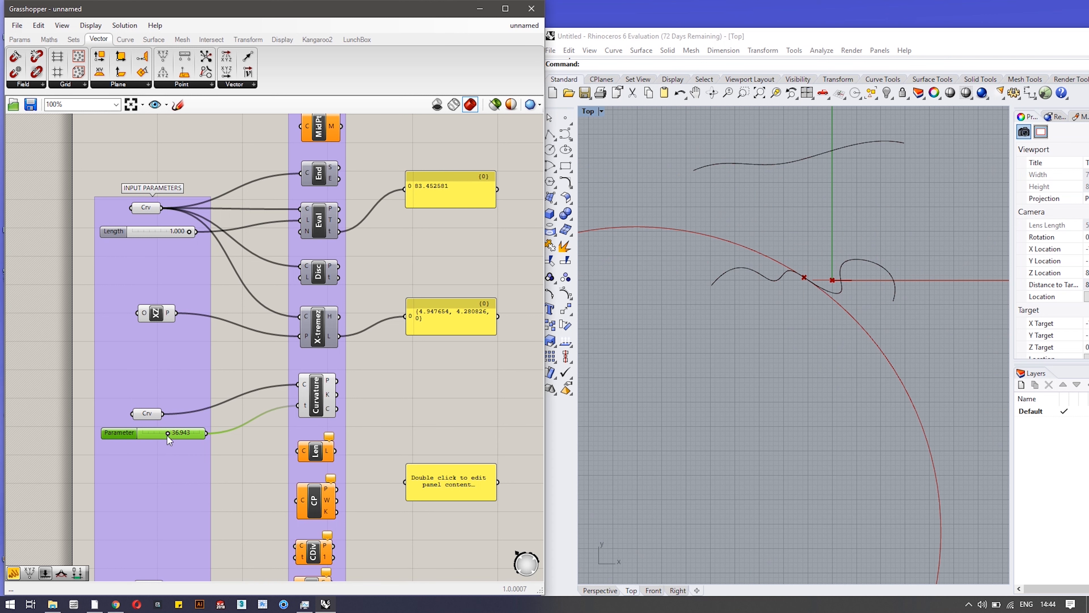
{"action": "scroll", "coordinate": [380, 414], "scroll_direction": "up", "scroll_amount": 2}
{"action": "scroll", "coordinate": [352, 406], "scroll_direction": "up", "scroll_amount": 2}
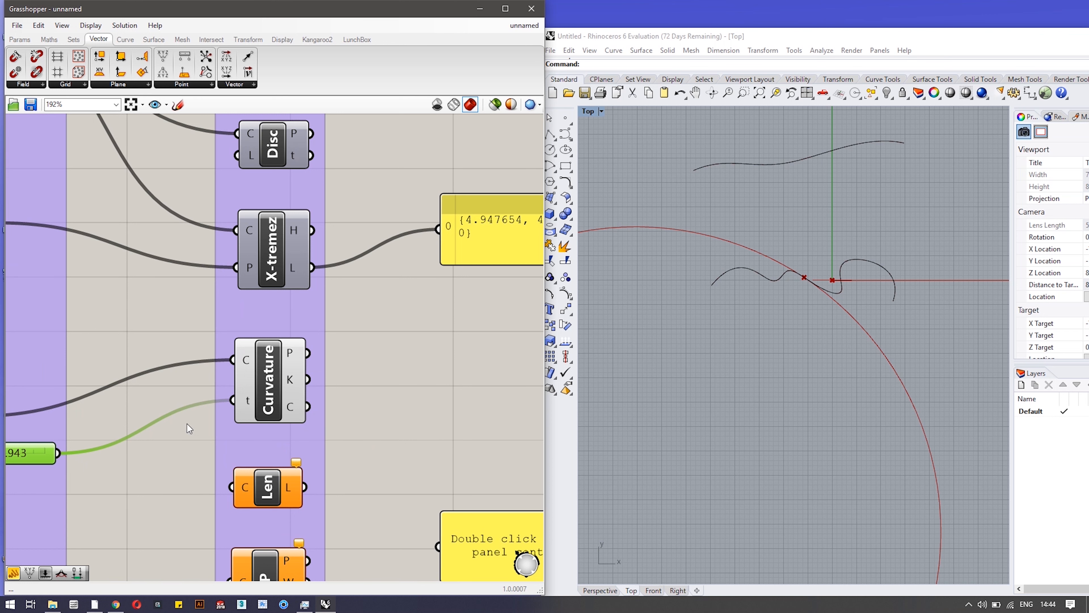
Move the yellow panel down, then wire Curvature's K output to it, showing {-0.008815, -0.013313, 0}.
{"action": "left_click_drag", "start_coordinate": [488, 256], "coordinate": [479, 346]}
{"action": "scroll", "coordinate": [498, 367], "scroll_direction": "down", "scroll_amount": 3}
{"action": "right_click_drag", "start_coordinate": [495, 368], "coordinate": [342, 337]}
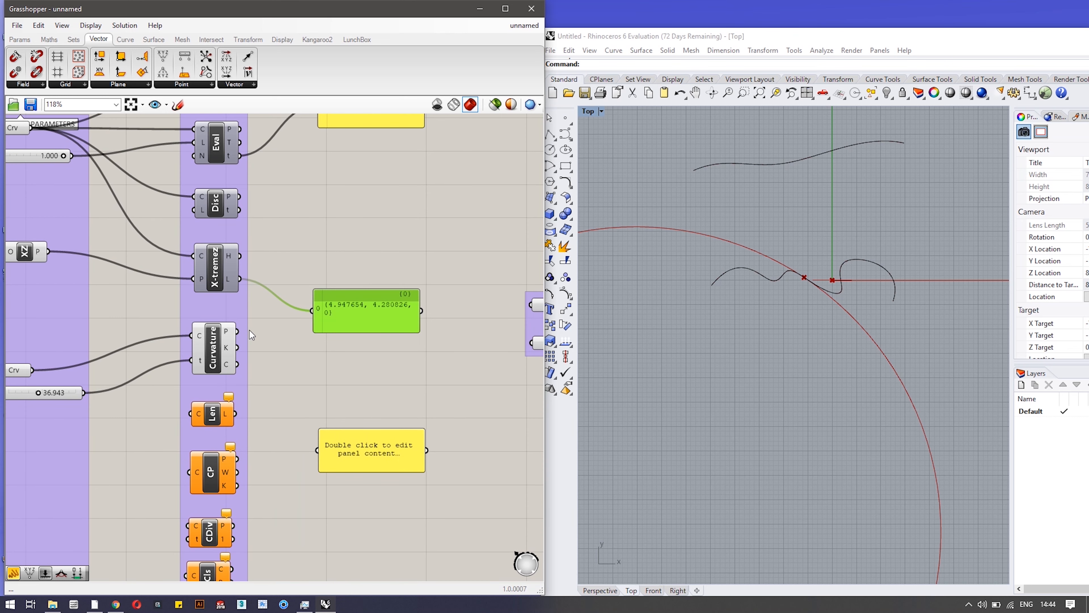
{"action": "left_click_drag", "start_coordinate": [238, 330], "coordinate": [309, 314]}
{"action": "mouse_move", "coordinate": [394, 319]}
{"action": "left_mouse_down"}
{"action": "mouse_move", "coordinate": [416, 313]}
{"action": "mouse_move", "coordinate": [398, 313]}
{"action": "left_mouse_up"}
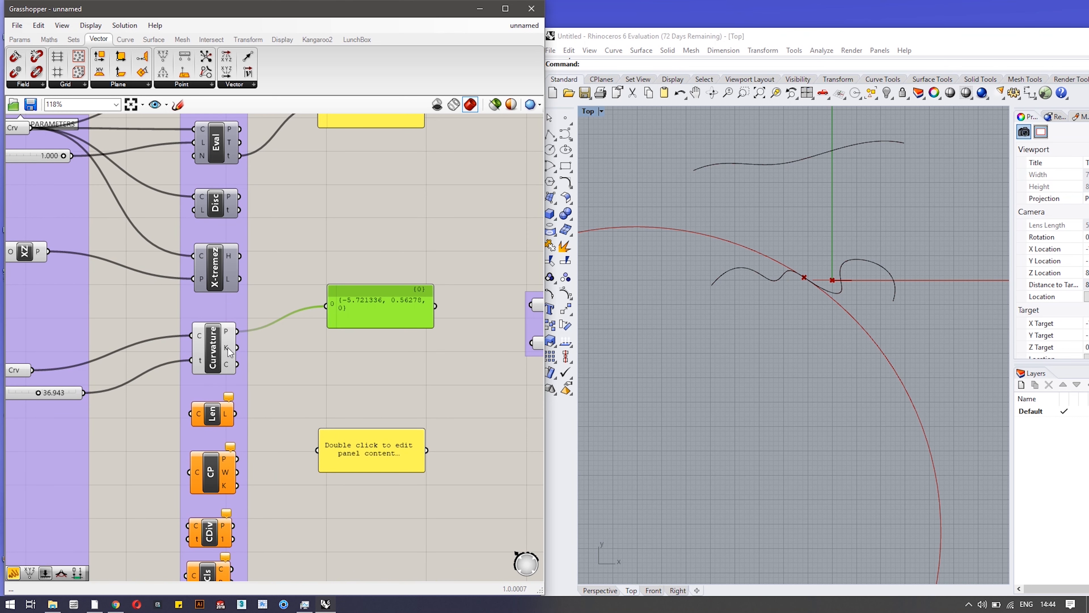
{"action": "left_click_drag", "start_coordinate": [238, 348], "coordinate": [326, 305]}
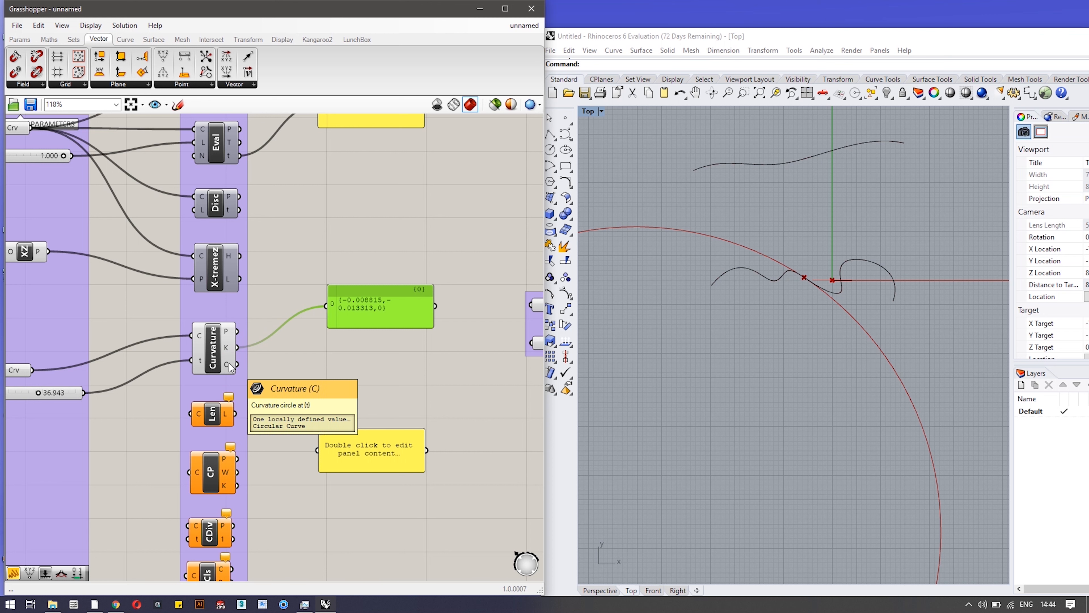
Inspect Curvature's curvature circle output, then pan down to the lower analysis components.
{"action": "mouse_move", "coordinate": [228, 365]}
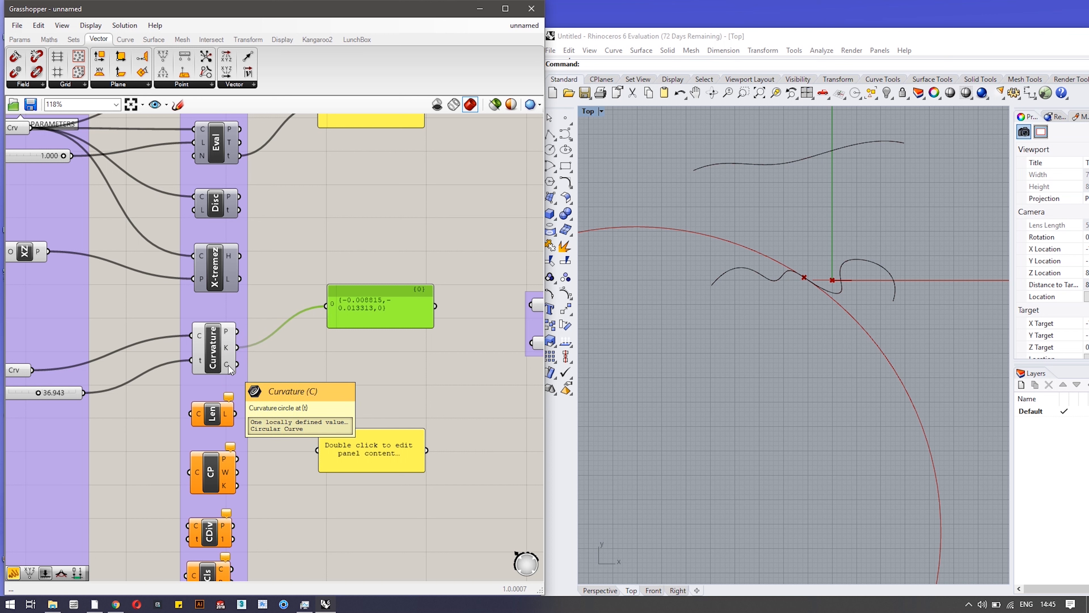
{"action": "scroll", "coordinate": [272, 448], "scroll_direction": "down", "scroll_amount": 2}
{"action": "right_click_drag", "start_coordinate": [284, 423], "coordinate": [324, 294]}
{"action": "scroll", "coordinate": [271, 385], "scroll_direction": "up", "scroll_amount": 1}
Connect the referenced curve to Len so its panel reads length 53.186906.
{"action": "scroll", "coordinate": [267, 277], "scroll_direction": "up", "scroll_amount": 2}
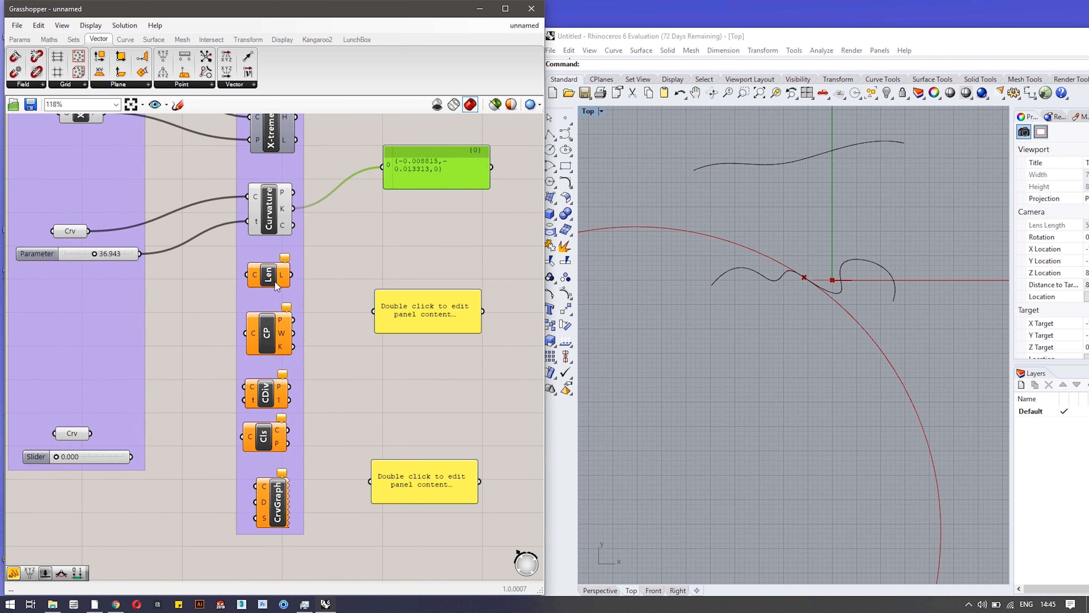
{"action": "mouse_move", "coordinate": [268, 277]}
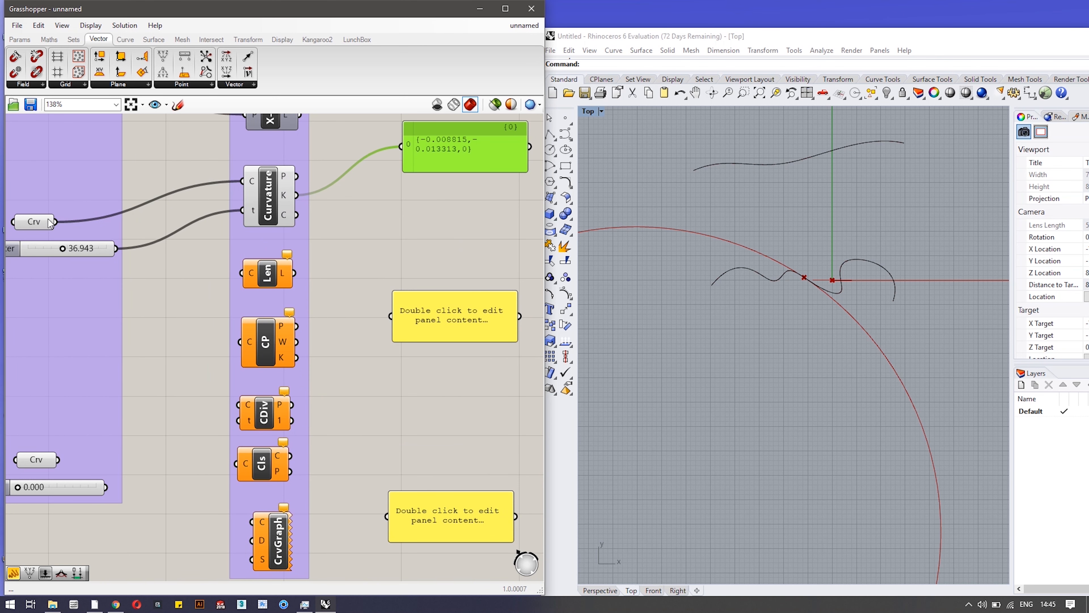
{"action": "left_click_drag", "start_coordinate": [56, 221], "coordinate": [392, 316]}
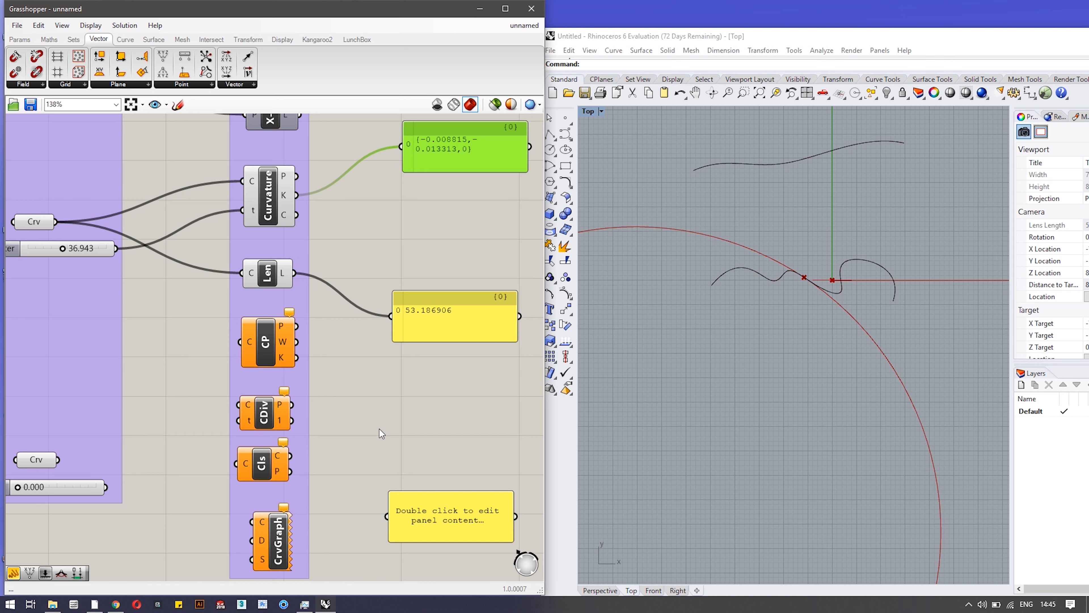
{"action": "right_click_drag", "start_coordinate": [379, 429], "coordinate": [419, 328]}
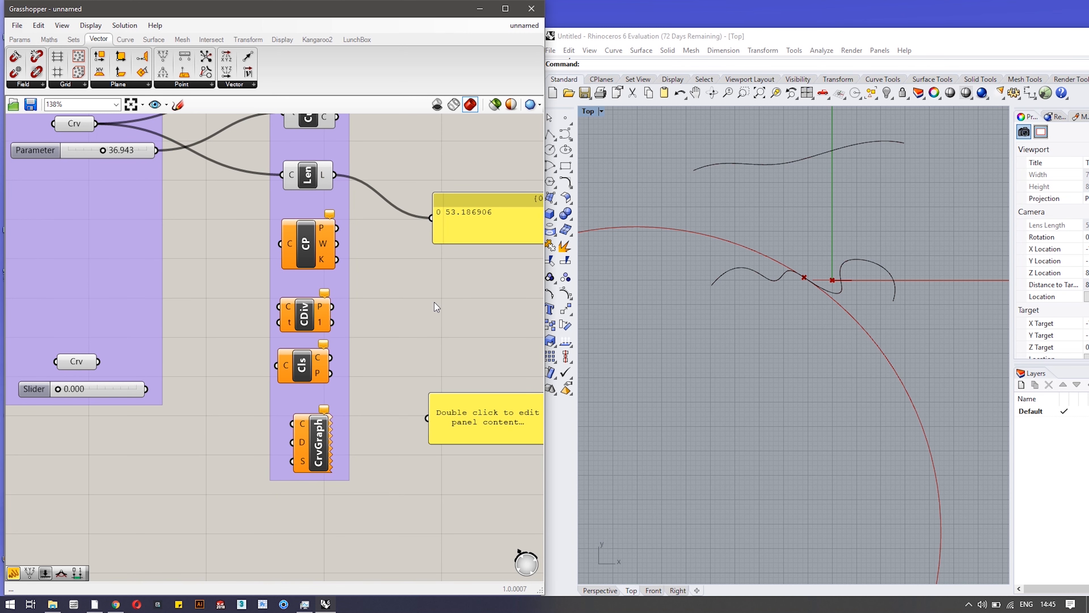
{"action": "scroll", "coordinate": [365, 252], "scroll_direction": "up", "scroll_amount": 2}
{"action": "scroll", "coordinate": [335, 171], "scroll_direction": "down", "scroll_amount": 3}
Turn off Curvature's preview to remove the curvature circle, and recenter the Rhino top view.
{"action": "right_click_drag", "start_coordinate": [378, 142], "coordinate": [383, 330]}
{"action": "right_click", "coordinate": [306, 285]}
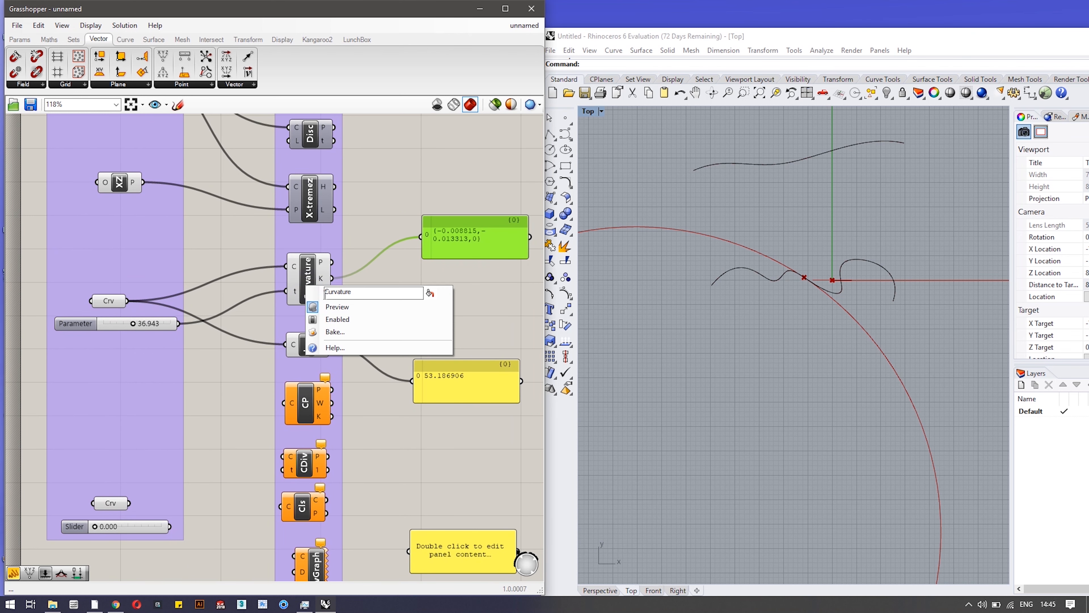
{"action": "left_click", "coordinate": [337, 307]}
{"action": "right_click", "coordinate": [305, 347]}
{"action": "left_click", "coordinate": [330, 368]}
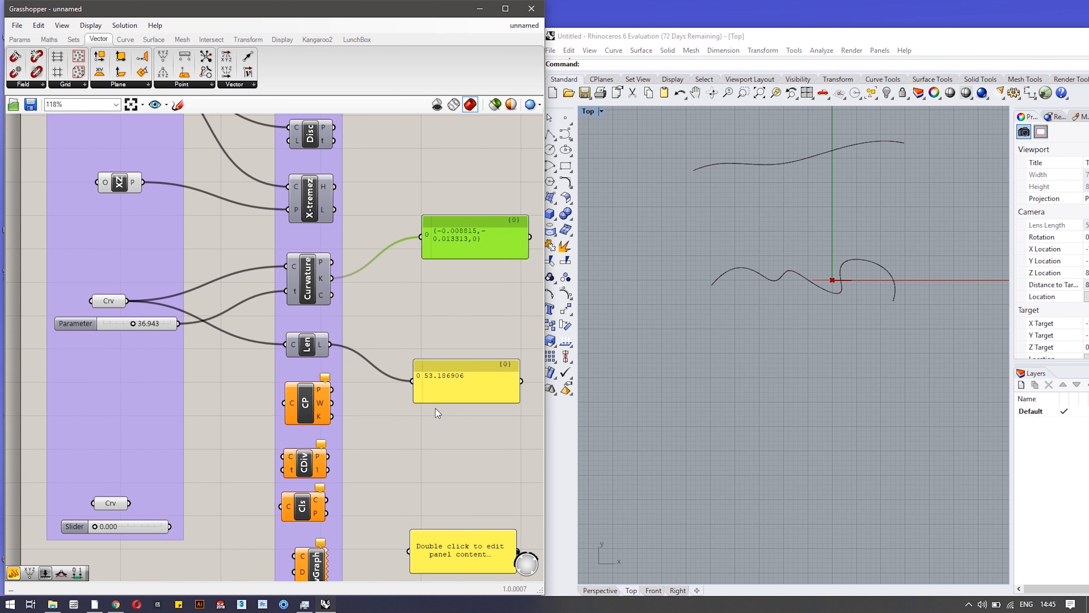
{"action": "scroll", "coordinate": [833, 282], "scroll_direction": "up", "scroll_amount": 2}
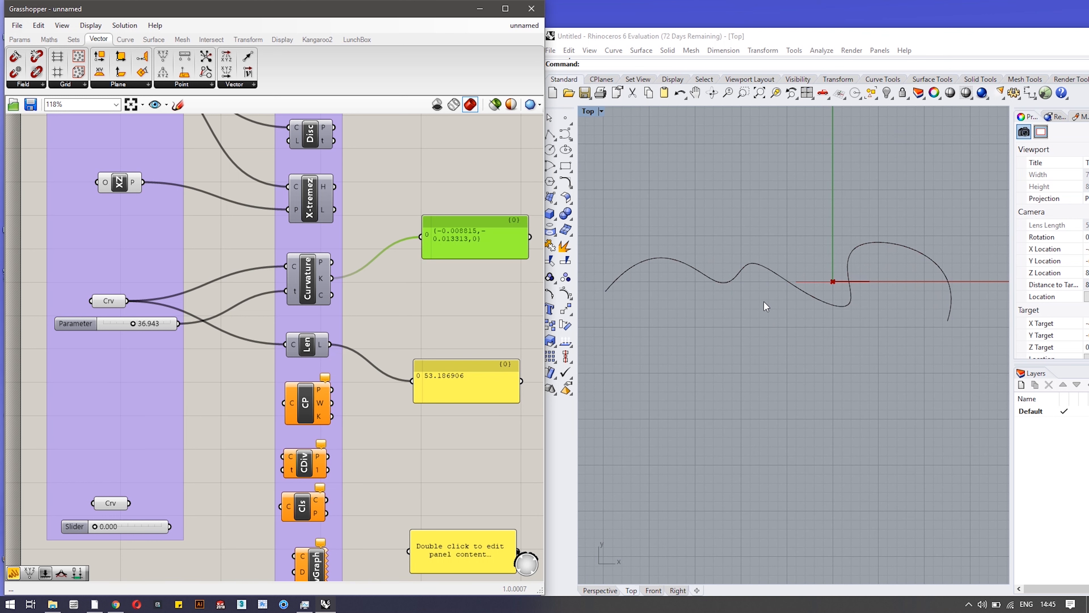
{"action": "right_click_drag", "start_coordinate": [766, 329], "coordinate": [769, 358]}
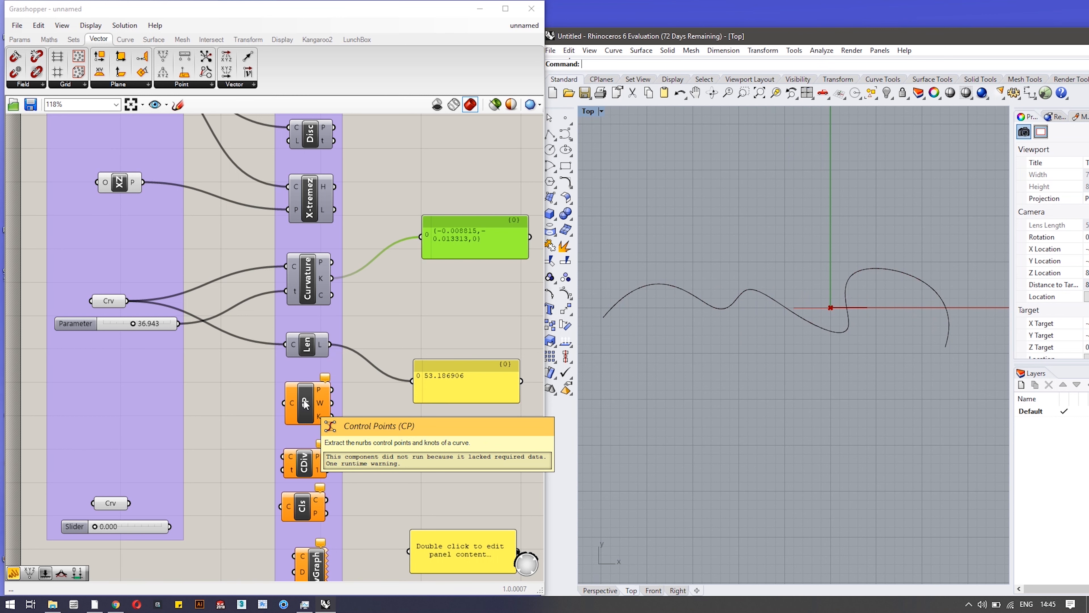
Connect the curve to Control Points and list its points, weights, then knots (0 to 83.452581) in the panel.
{"action": "left_click_drag", "start_coordinate": [127, 301], "coordinate": [296, 408]}
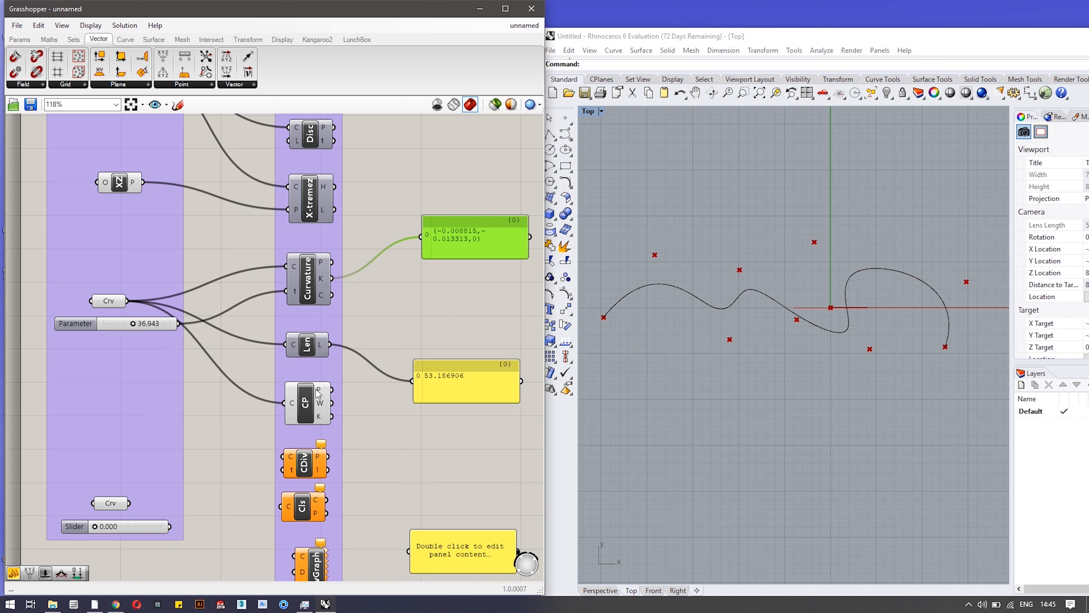
{"action": "left_click_drag", "start_coordinate": [332, 390], "coordinate": [414, 381]}
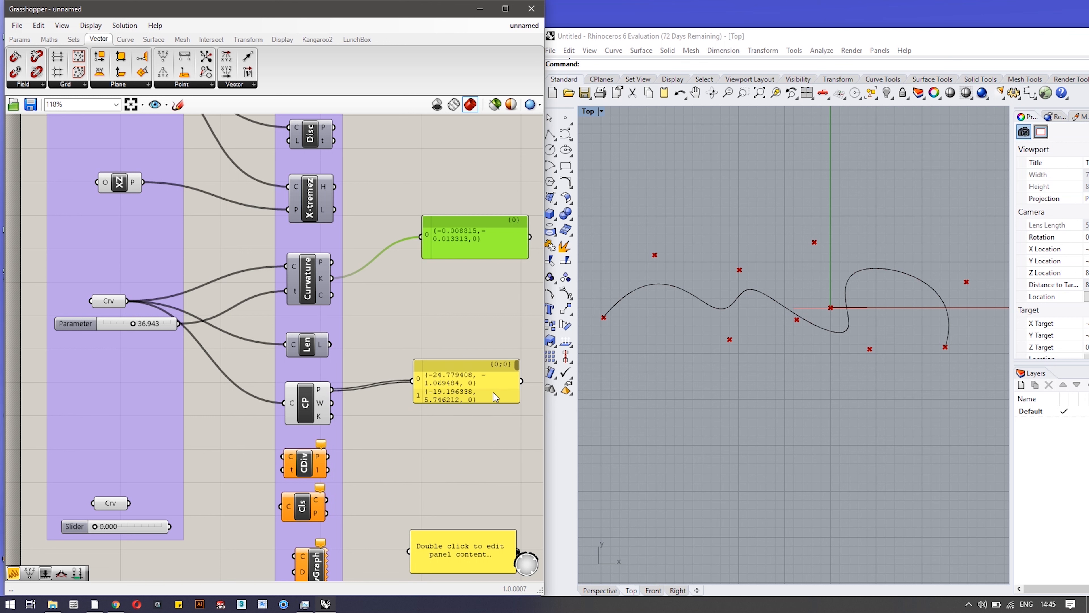
{"action": "left_click_drag", "start_coordinate": [482, 404], "coordinate": [481, 472]}
{"action": "scroll", "coordinate": [480, 425], "scroll_direction": "down", "scroll_amount": 3}
{"action": "scroll", "coordinate": [481, 426], "scroll_direction": "up", "scroll_amount": 5}
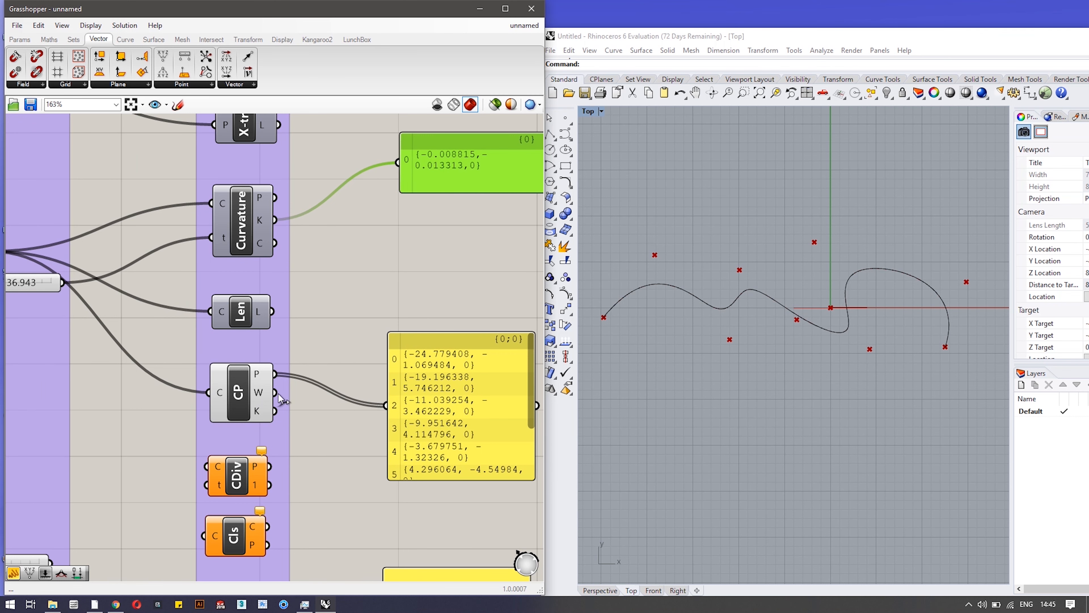
{"action": "left_click_drag", "start_coordinate": [275, 392], "coordinate": [386, 405]}
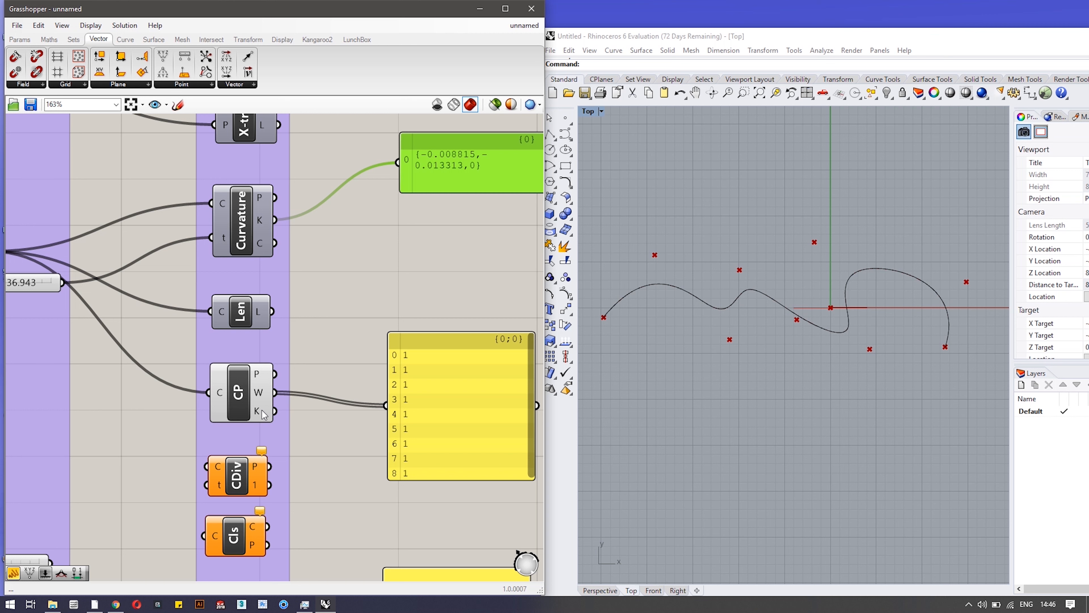
{"action": "left_click_drag", "start_coordinate": [275, 410], "coordinate": [386, 405]}
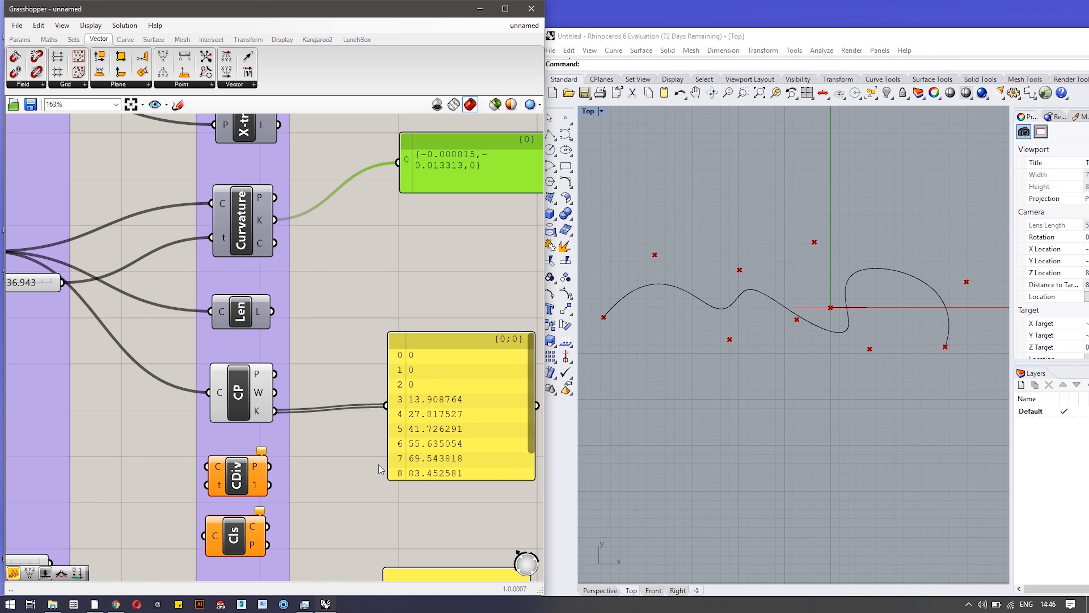
Feed the referenced curve into the CDiv component's C input.
{"action": "mouse_move", "coordinate": [353, 475]}
{"action": "right_mouse_down"}
{"action": "mouse_move", "coordinate": [353, 340]}
{"action": "mouse_move", "coordinate": [376, 367]}
{"action": "right_mouse_up"}
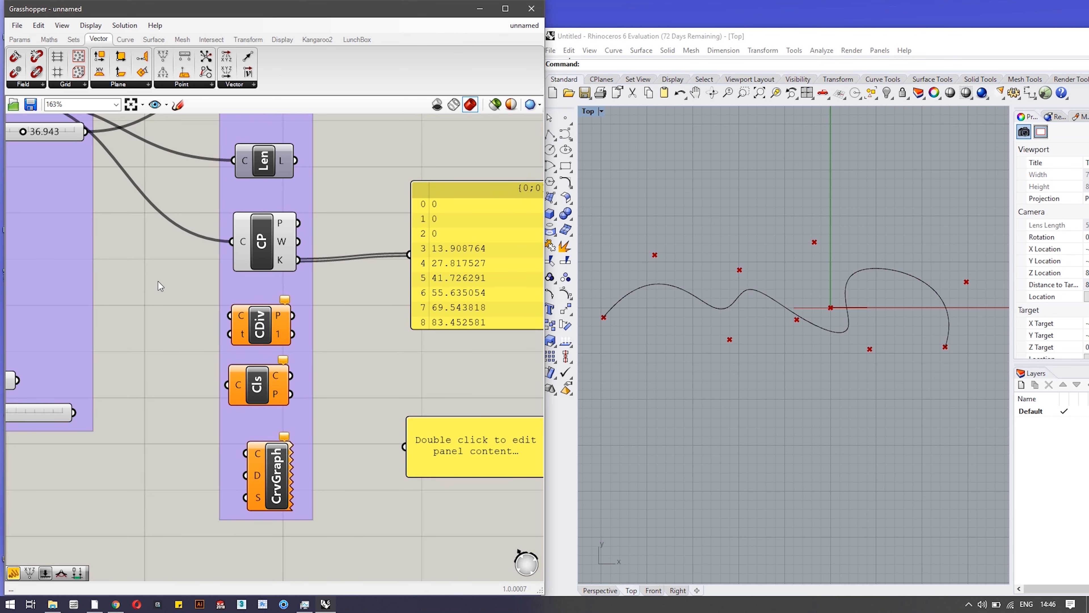
{"action": "scroll", "coordinate": [158, 285], "scroll_direction": "down", "scroll_amount": 2}
{"action": "right_click_drag", "start_coordinate": [159, 311], "coordinate": [250, 317]}
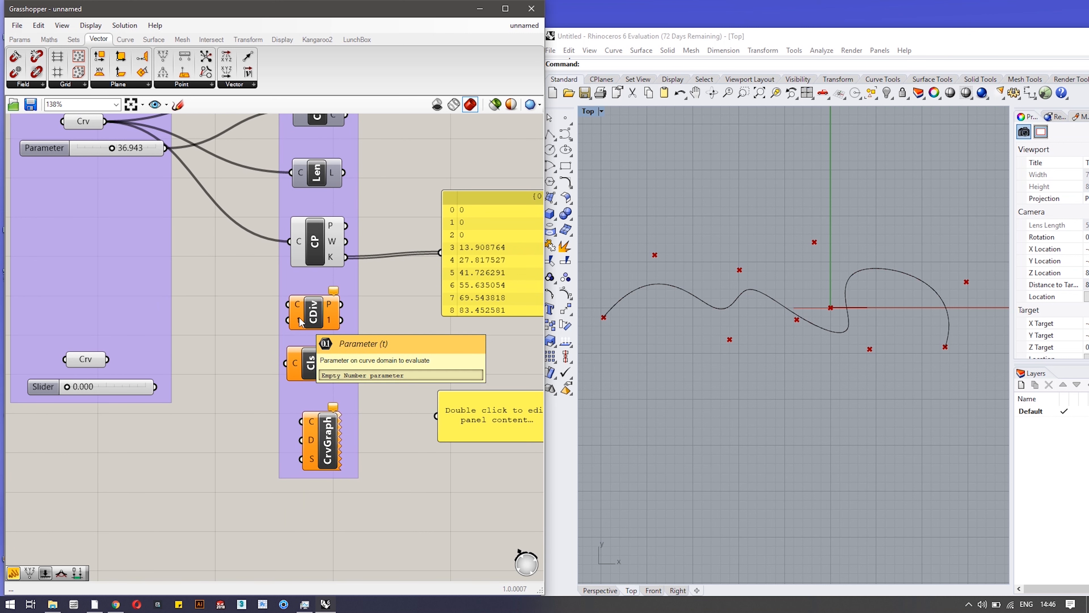
{"action": "right_click_drag", "start_coordinate": [374, 204], "coordinate": [378, 237]}
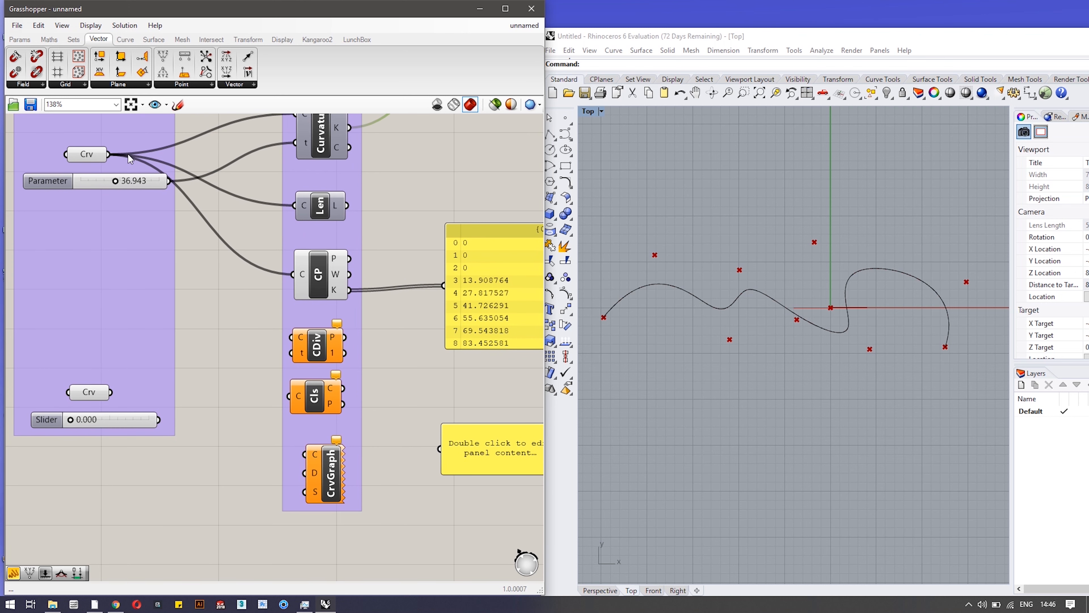
{"action": "left_click_drag", "start_coordinate": [109, 154], "coordinate": [292, 337]}
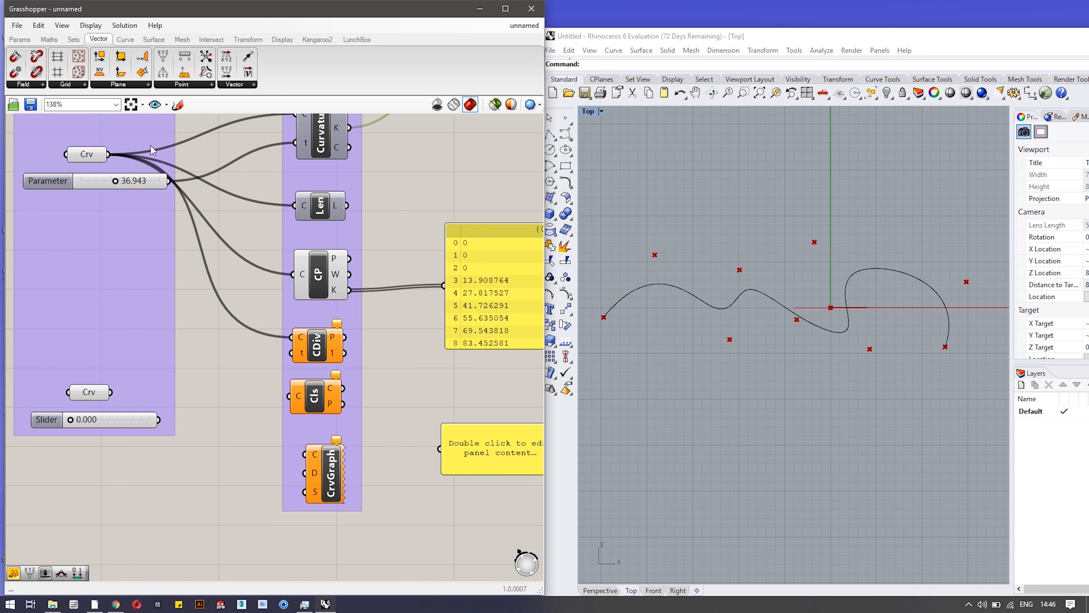
Drive CDiv's t with the Parameter slider and hide the control point preview.
{"action": "left_click_drag", "start_coordinate": [171, 185], "coordinate": [292, 352]}
{"action": "right_click", "coordinate": [322, 256]}
{"action": "left_click", "coordinate": [344, 276]}
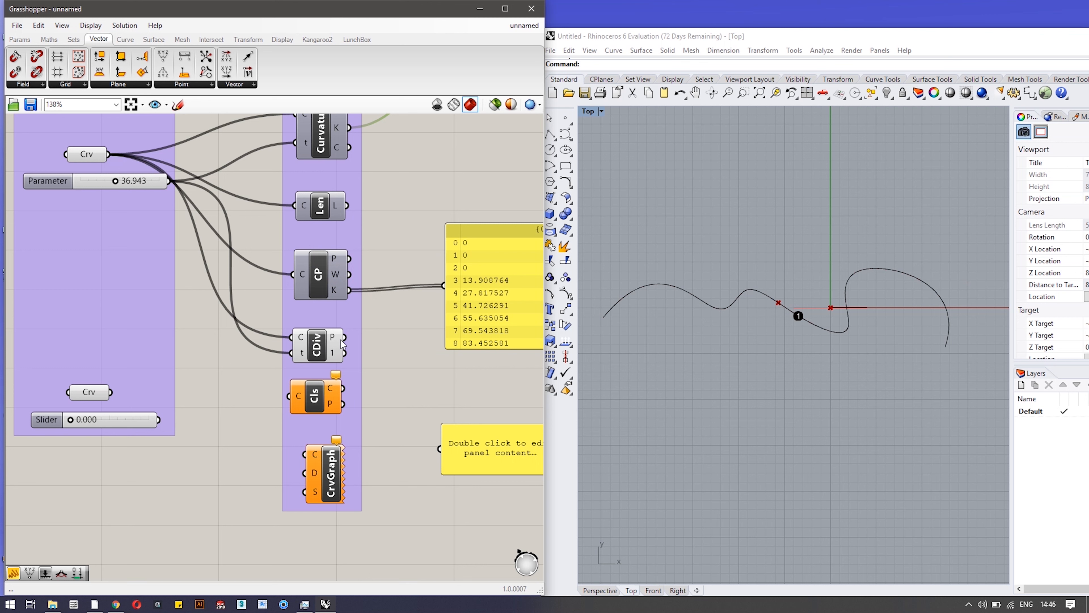
Show CDiv's point and first derivative in the panels at parameter 49.002, and connect the second curve to Cls.
{"action": "left_click_drag", "start_coordinate": [344, 338], "coordinate": [431, 327]}
{"action": "left_click_drag", "start_coordinate": [344, 352], "coordinate": [454, 448]}
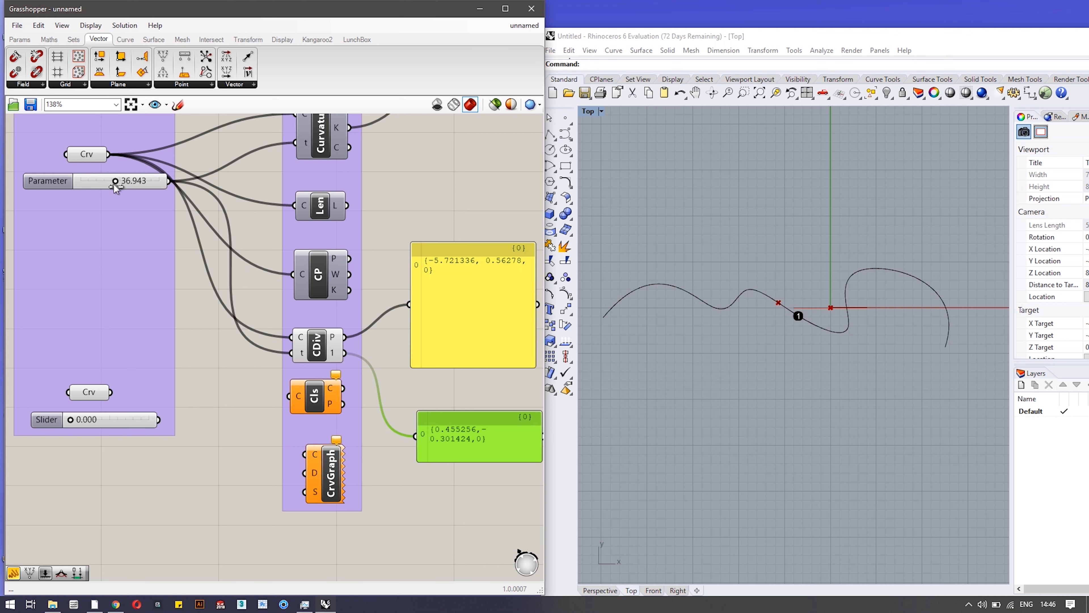
{"action": "mouse_move", "coordinate": [113, 182]}
{"action": "left_mouse_down"}
{"action": "mouse_move", "coordinate": [97, 184]}
{"action": "mouse_move", "coordinate": [125, 188]}
{"action": "left_mouse_up"}
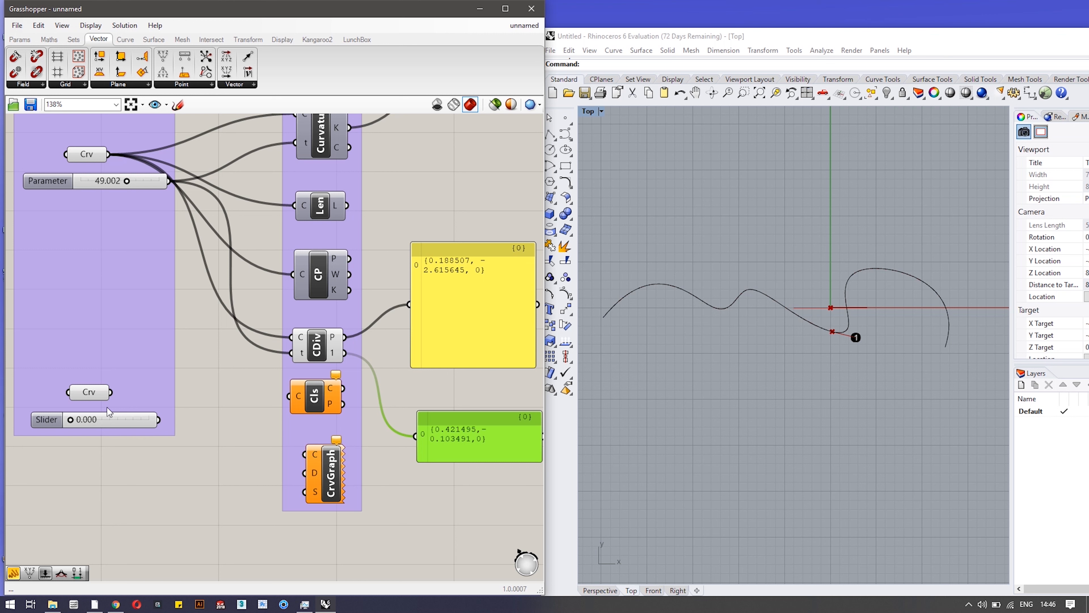
{"action": "left_click_drag", "start_coordinate": [111, 392], "coordinate": [288, 395]}
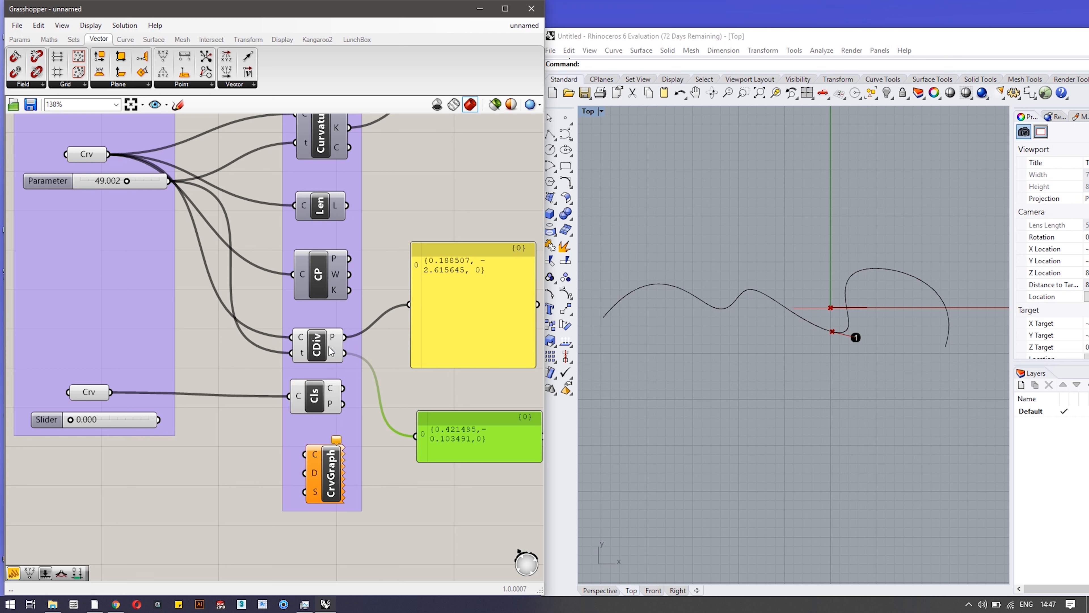
Hide CDiv's point preview and show Cls's Closed and Periodic results, both False, in the panels.
{"action": "right_click", "coordinate": [332, 352]}
{"action": "left_click", "coordinate": [349, 381]}
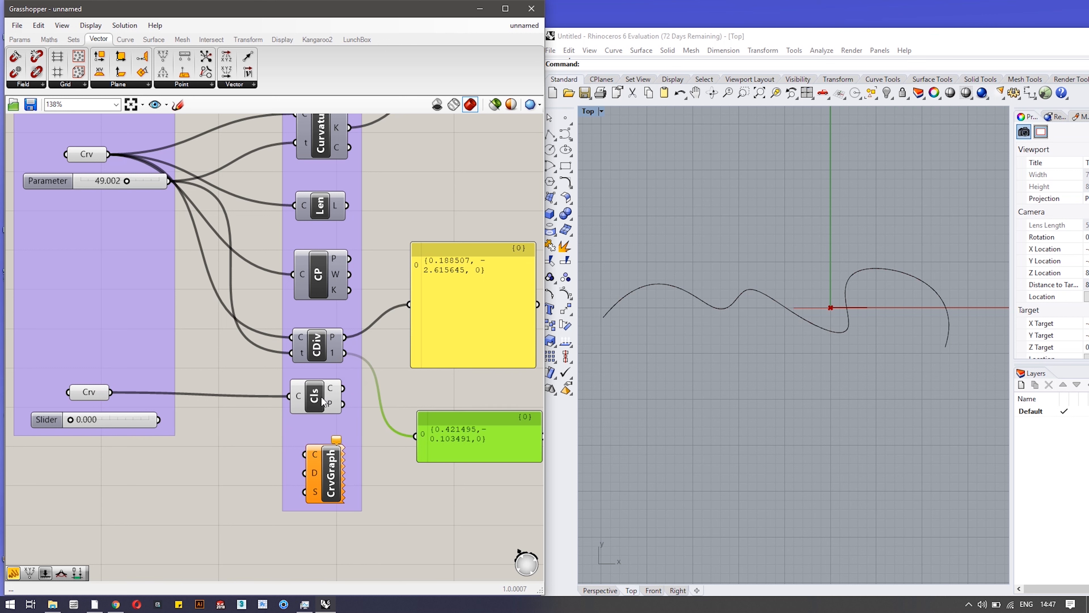
{"action": "mouse_move", "coordinate": [333, 397]}
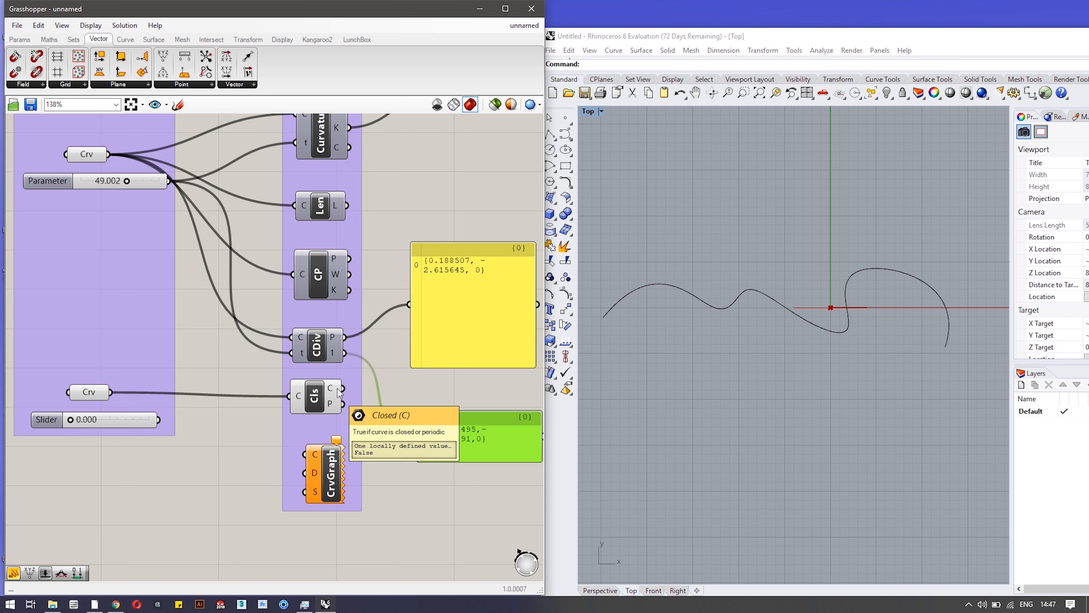
{"action": "left_click_drag", "start_coordinate": [346, 389], "coordinate": [409, 304]}
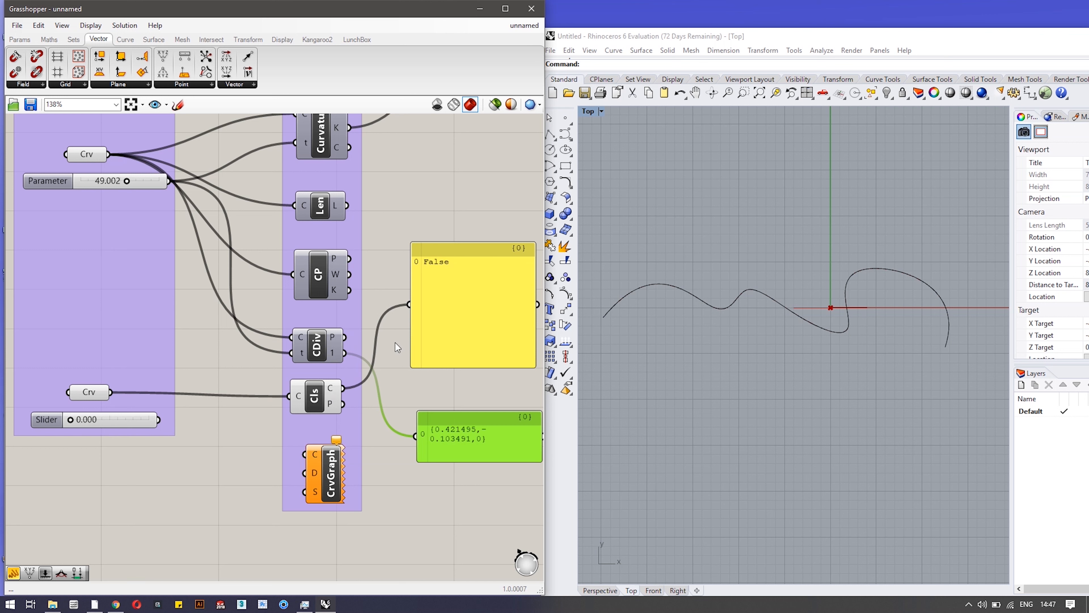
{"action": "left_click_drag", "start_coordinate": [345, 403], "coordinate": [415, 435]}
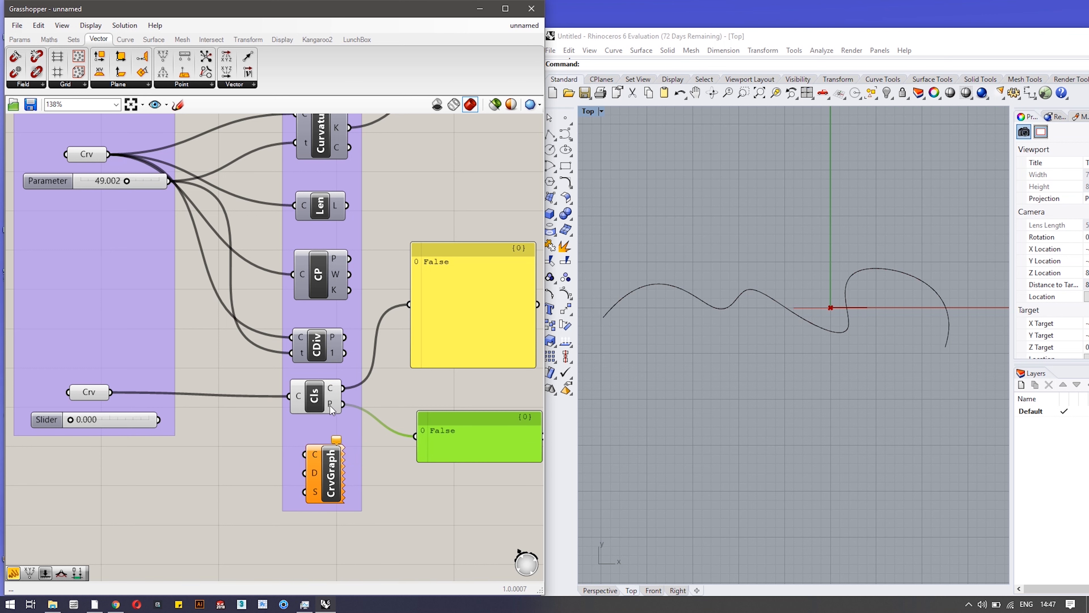
Check Cls's options without changes and nudge the CrvGraph component slightly upward.
{"action": "mouse_move", "coordinate": [330, 405]}
{"action": "right_click", "coordinate": [310, 396]}
{"action": "left_click", "coordinate": [327, 419]}
{"action": "left_click_drag", "start_coordinate": [330, 478], "coordinate": [327, 469]}
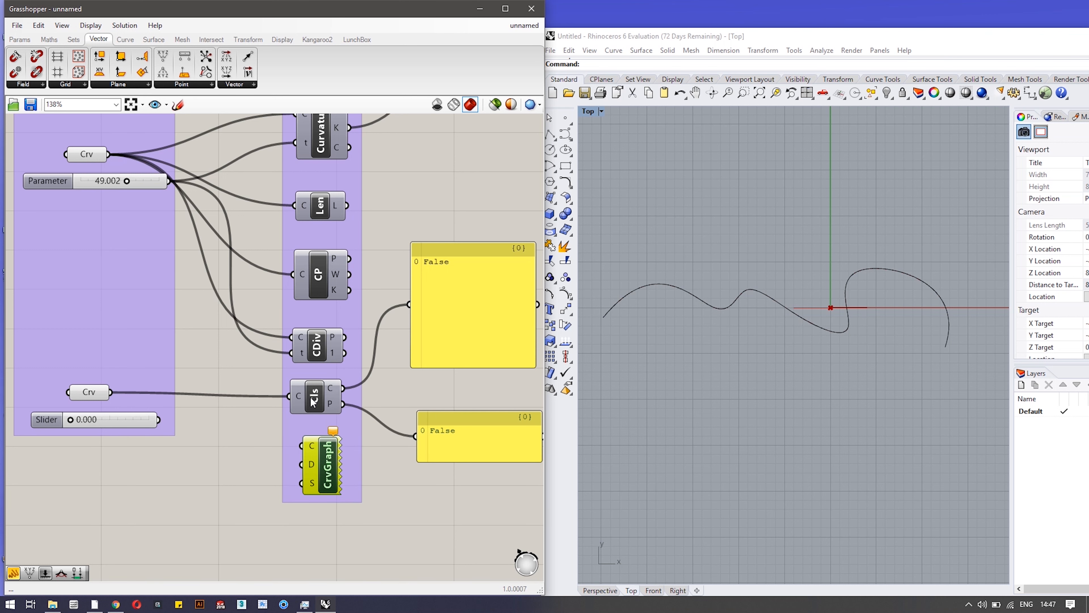
Feed the second curve into CrvGraph and turn off its preview.
{"action": "scroll", "coordinate": [834, 321], "scroll_direction": "down", "scroll_amount": 2}
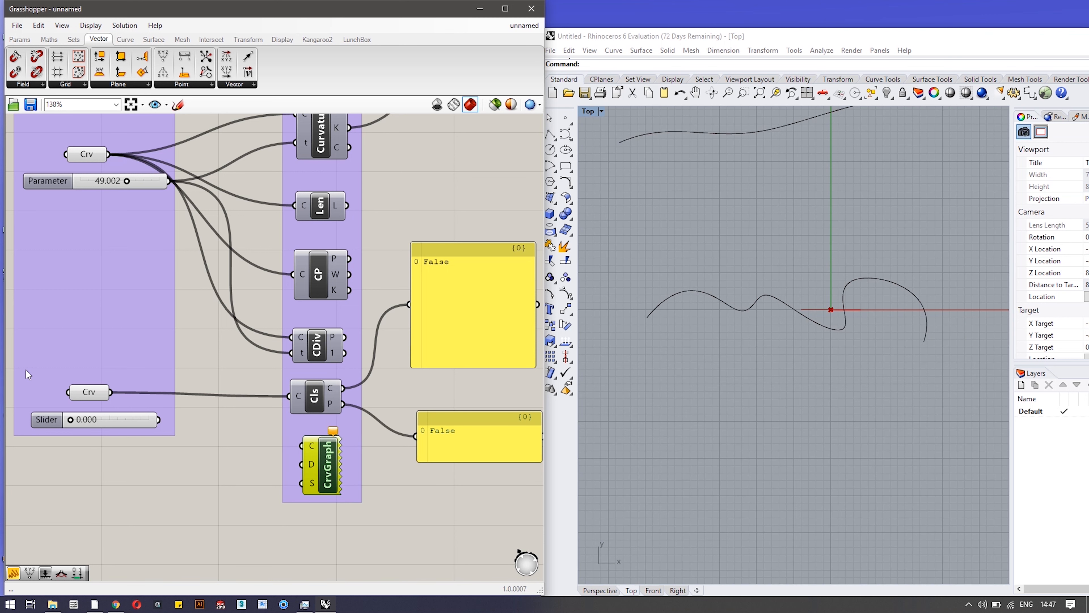
{"action": "left_click_drag", "start_coordinate": [111, 391], "coordinate": [294, 446]}
{"action": "scroll", "coordinate": [845, 309], "scroll_direction": "up", "scroll_amount": 3}
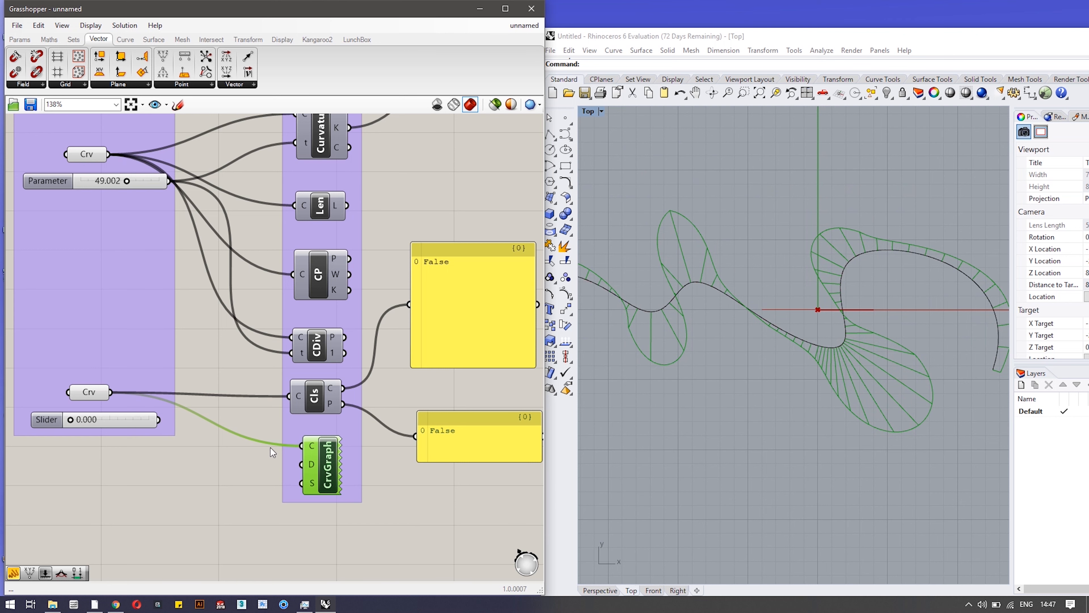
{"action": "right_click", "coordinate": [326, 472]}
{"action": "left_click", "coordinate": [341, 491]}
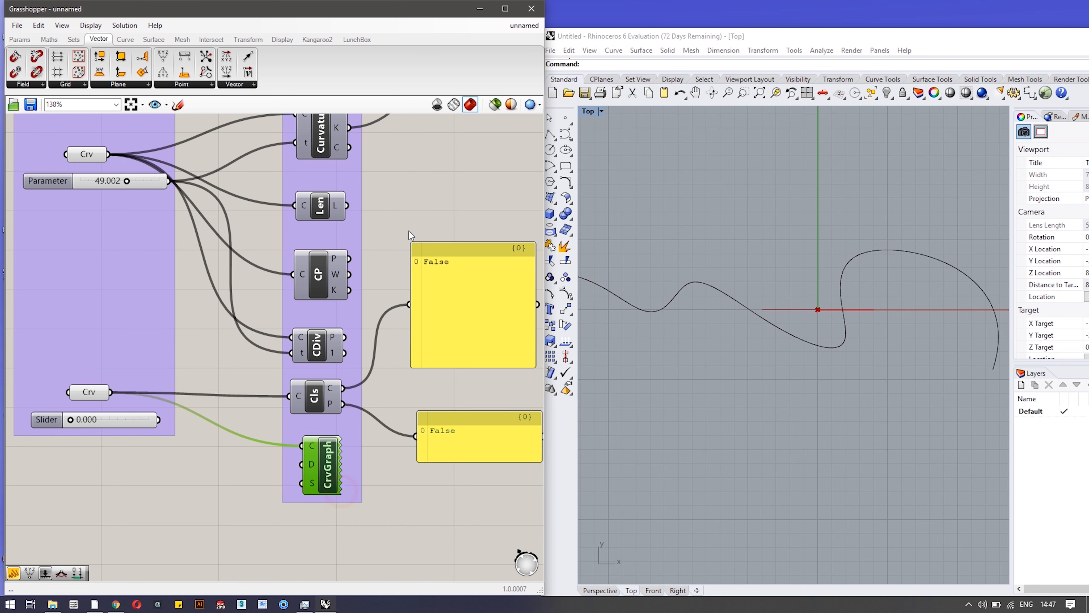
Pan and zoom to the analysis component group with CrvProx, Crv CP, DArc and their three panels.
{"action": "scroll", "coordinate": [405, 235], "scroll_direction": "down", "scroll_amount": 2}
{"action": "right_click_drag", "start_coordinate": [425, 205], "coordinate": [104, 376]}
{"action": "scroll", "coordinate": [437, 308], "scroll_direction": "up", "scroll_amount": 1}
{"action": "right_click_drag", "start_coordinate": [423, 280], "coordinate": [311, 266]}
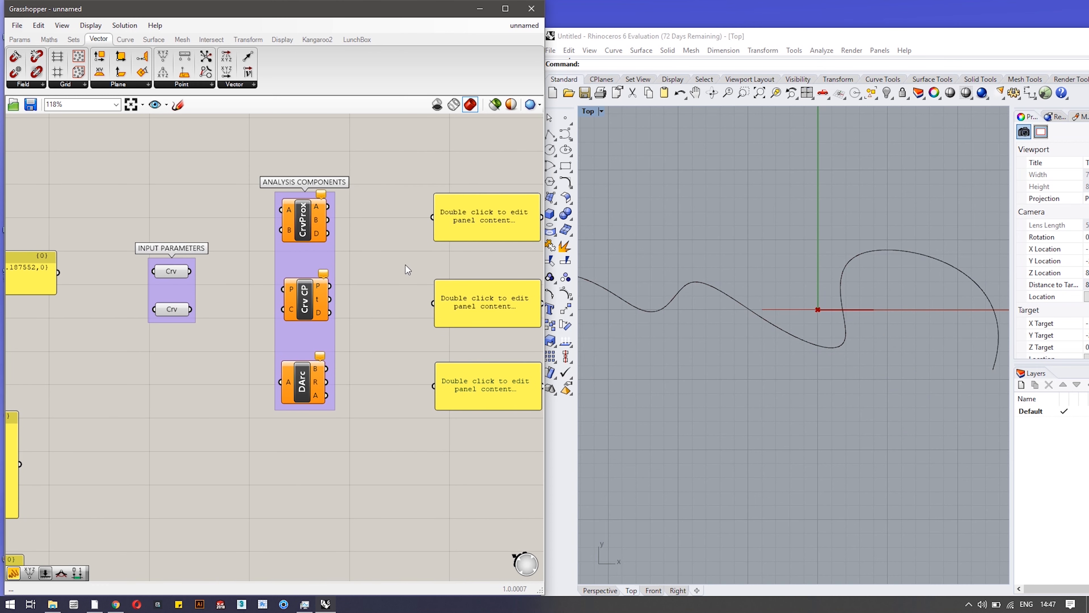
Check which curves the two Crv params reference, then wire top into CrvProx A and bottom into B.
{"action": "scroll", "coordinate": [405, 264], "scroll_direction": "down", "scroll_amount": 2}
{"action": "right_click_drag", "start_coordinate": [406, 268], "coordinate": [347, 275]}
{"action": "scroll", "coordinate": [348, 277], "scroll_direction": "up", "scroll_amount": 1}
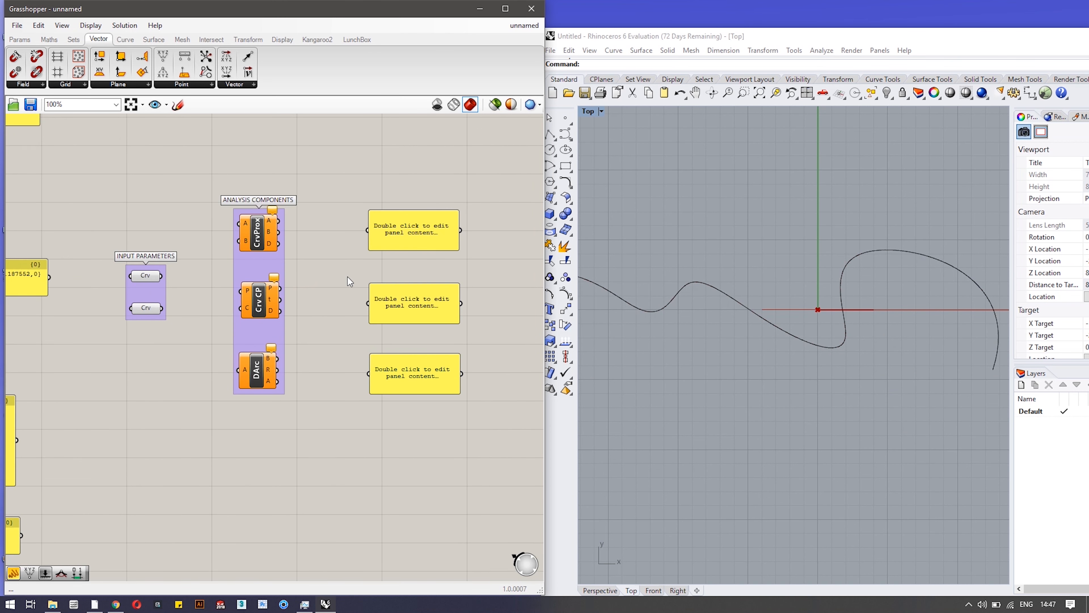
{"action": "scroll", "coordinate": [691, 229], "scroll_direction": "down", "scroll_amount": 5}
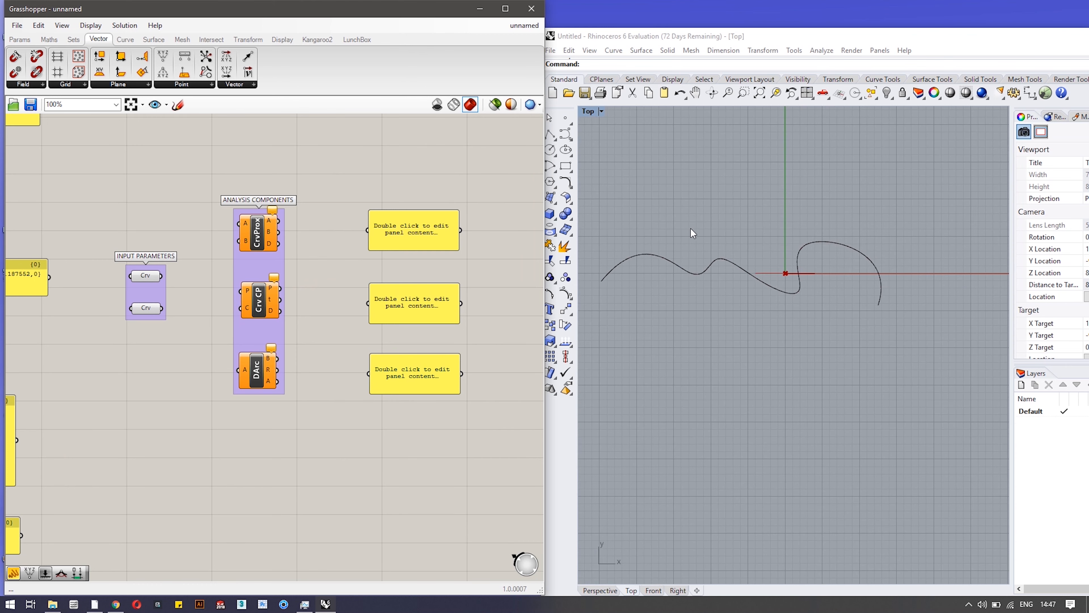
{"action": "left_click", "coordinate": [703, 187]}
{"action": "left_click", "coordinate": [316, 163]}
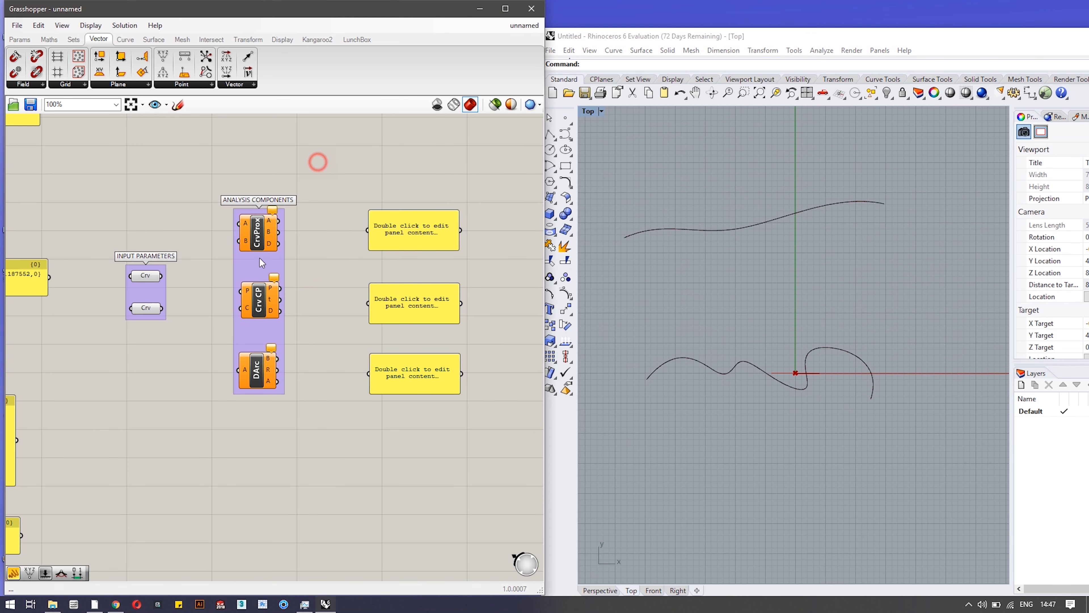
{"action": "mouse_move", "coordinate": [259, 241]}
{"action": "left_click", "coordinate": [146, 276]}
{"action": "left_click", "coordinate": [146, 307]}
{"action": "left_click_drag", "start_coordinate": [160, 275], "coordinate": [240, 224]}
{"action": "left_click_drag", "start_coordinate": [162, 308], "coordinate": [239, 241]}
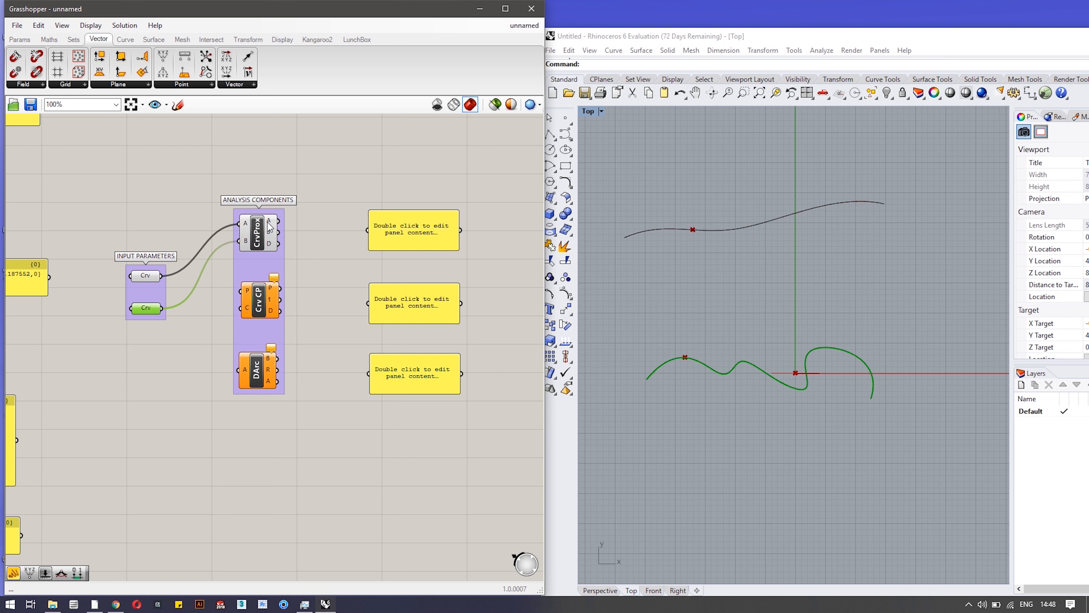
Show CrvProx points {-17.155115, 23.824403, 0}, {-18.419186, 2.578345, 0} and distance 21.283629 in the panels.
{"action": "mouse_move", "coordinate": [271, 228]}
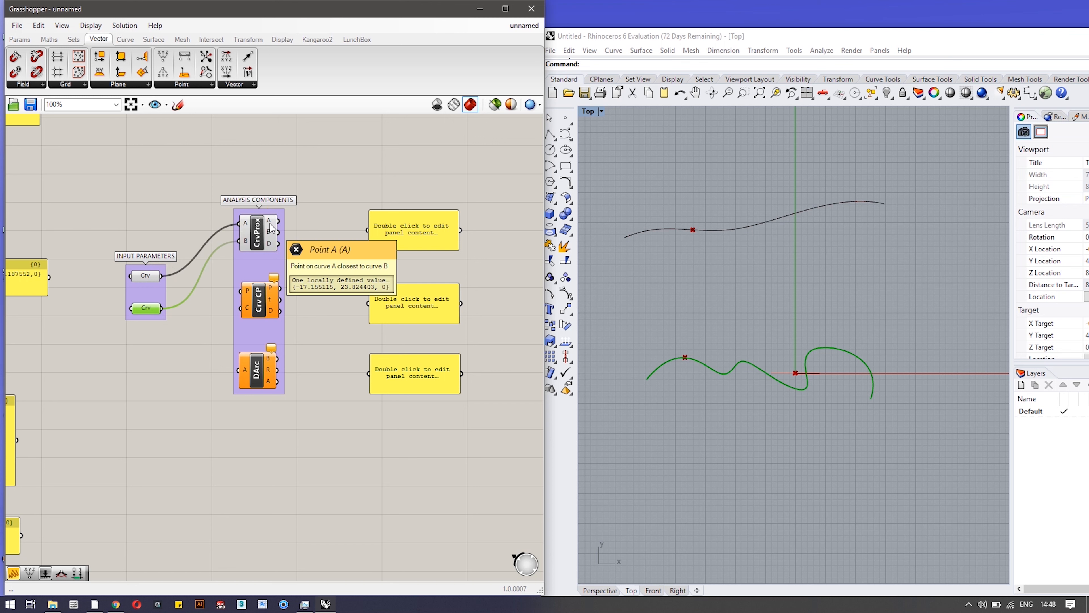
{"action": "left_click_drag", "start_coordinate": [271, 227], "coordinate": [368, 230]}
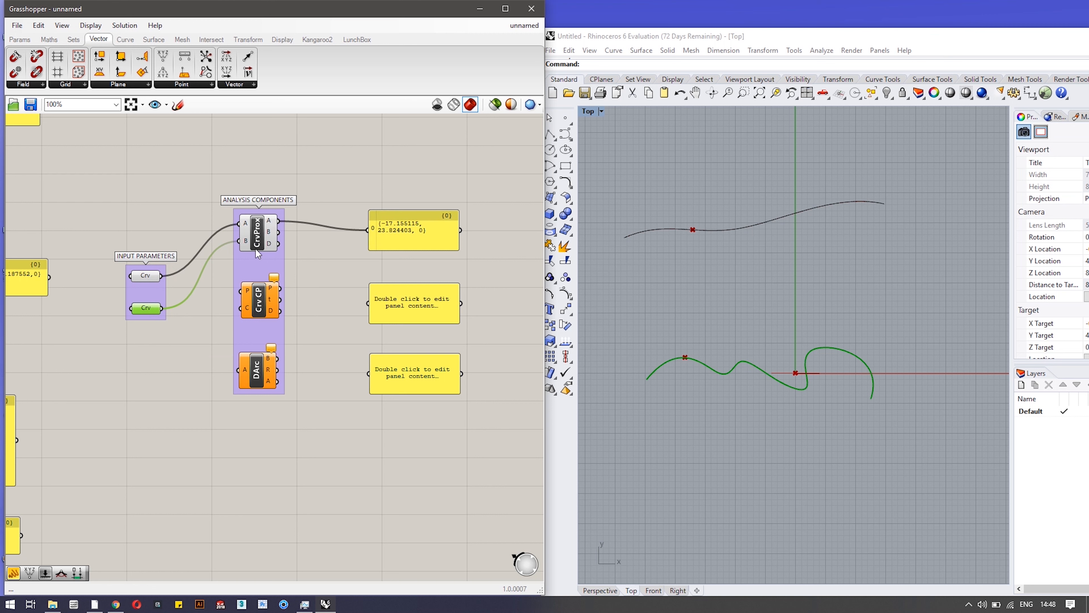
{"action": "left_click_drag", "start_coordinate": [279, 235], "coordinate": [368, 303]}
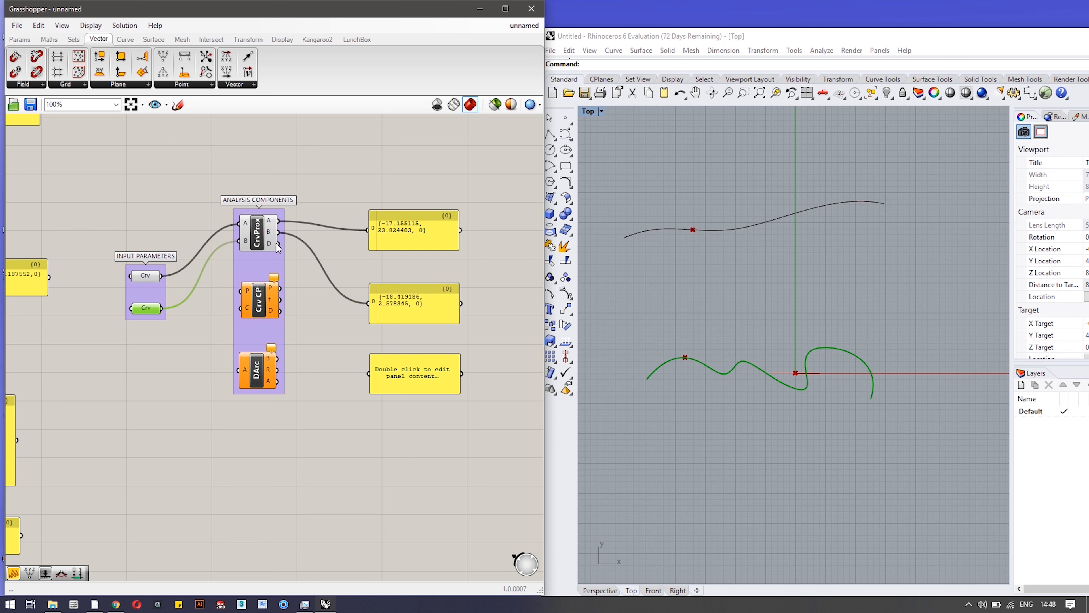
{"action": "left_click_drag", "start_coordinate": [279, 244], "coordinate": [368, 374]}
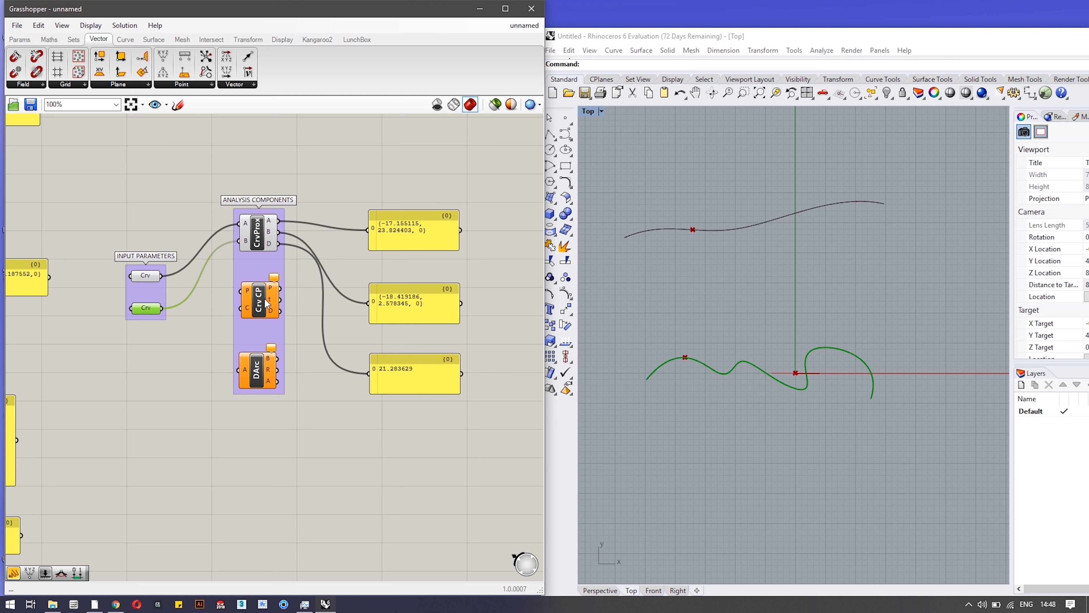
{"action": "mouse_move", "coordinate": [260, 303]}
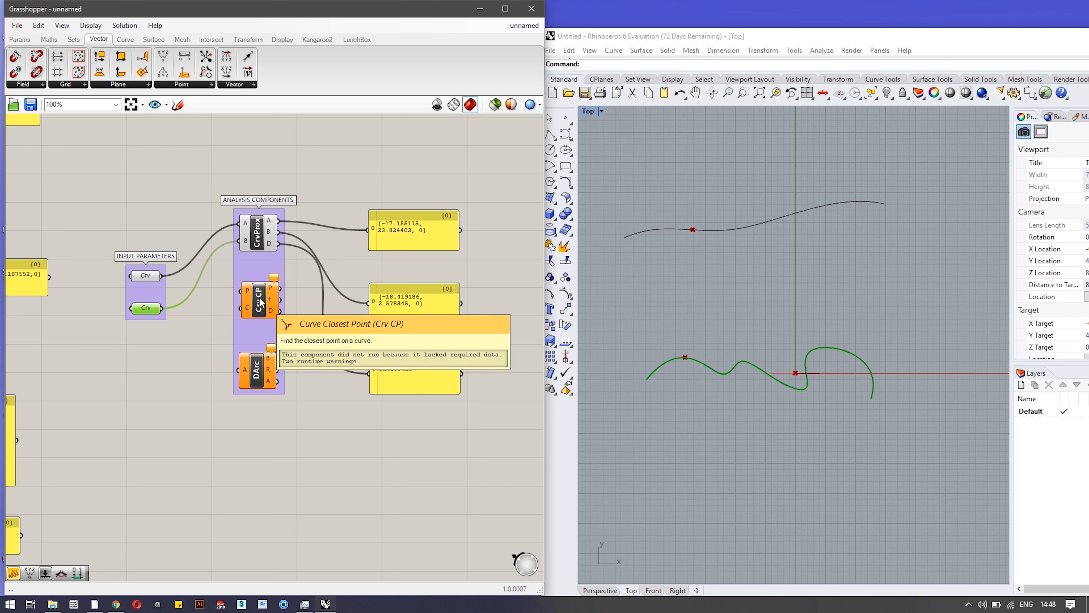
{"action": "right_click", "coordinate": [245, 223]}
Hide CrvProx's point preview and place a new point between the two curves in Rhino.
{"action": "left_click", "coordinate": [270, 248]}
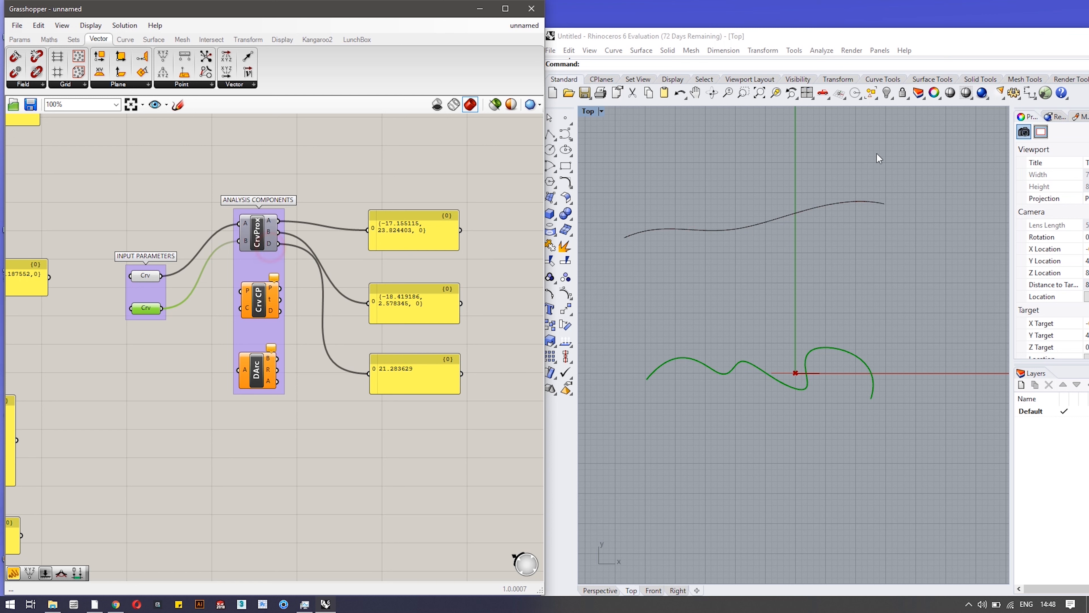
{"action": "left_click", "coordinate": [728, 312]}
{"action": "left_click", "coordinate": [566, 117]}
{"action": "left_click", "coordinate": [744, 291]}
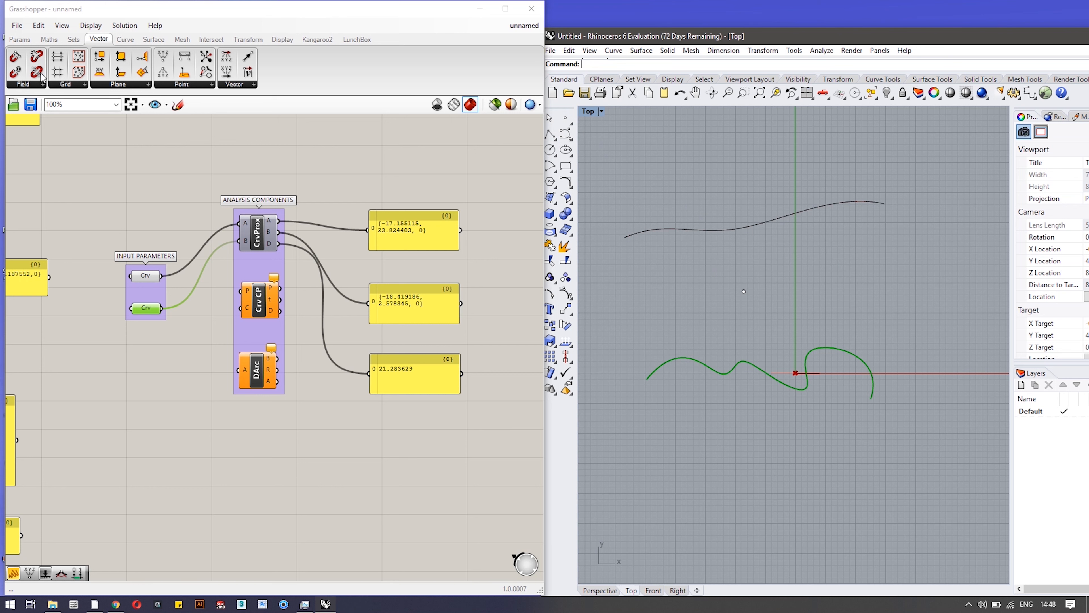
Add a Point parameter to the canvas and set it to reference the new Rhino point.
{"action": "left_click", "coordinate": [20, 39]}
{"action": "left_click", "coordinate": [20, 84]}
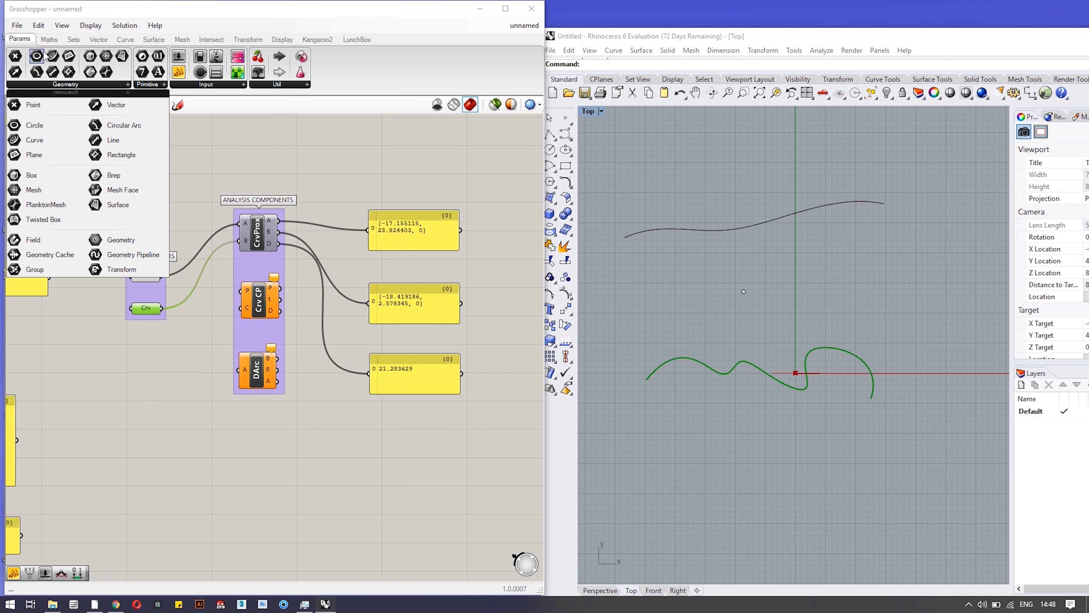
{"action": "left_click_drag", "start_coordinate": [14, 56], "coordinate": [153, 355]}
{"action": "left_click_drag", "start_coordinate": [732, 286], "coordinate": [759, 305]}
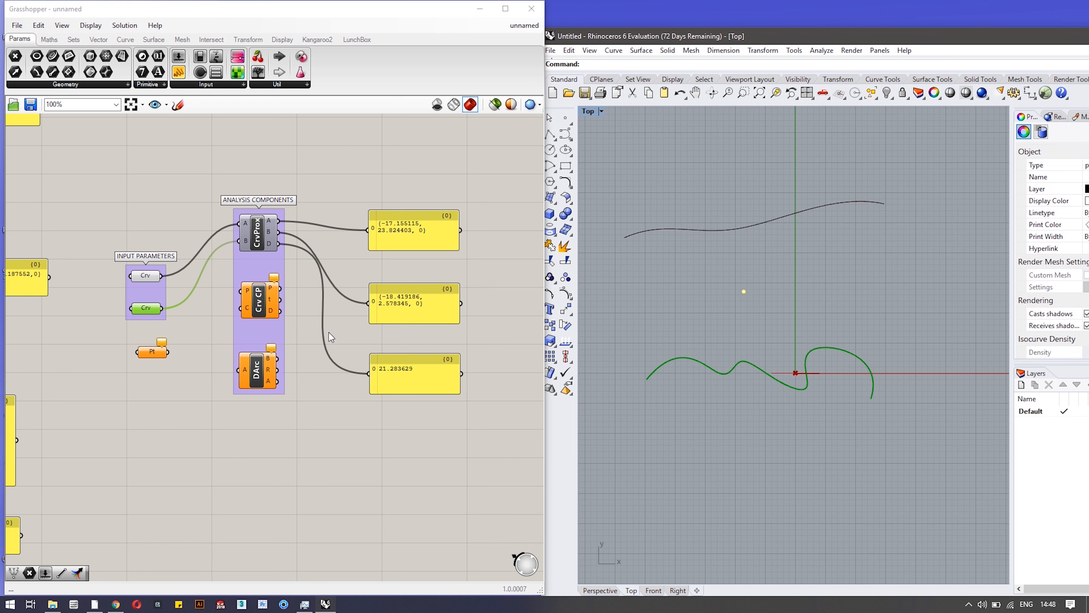
{"action": "right_click", "coordinate": [154, 352]}
{"action": "left_click", "coordinate": [195, 506]}
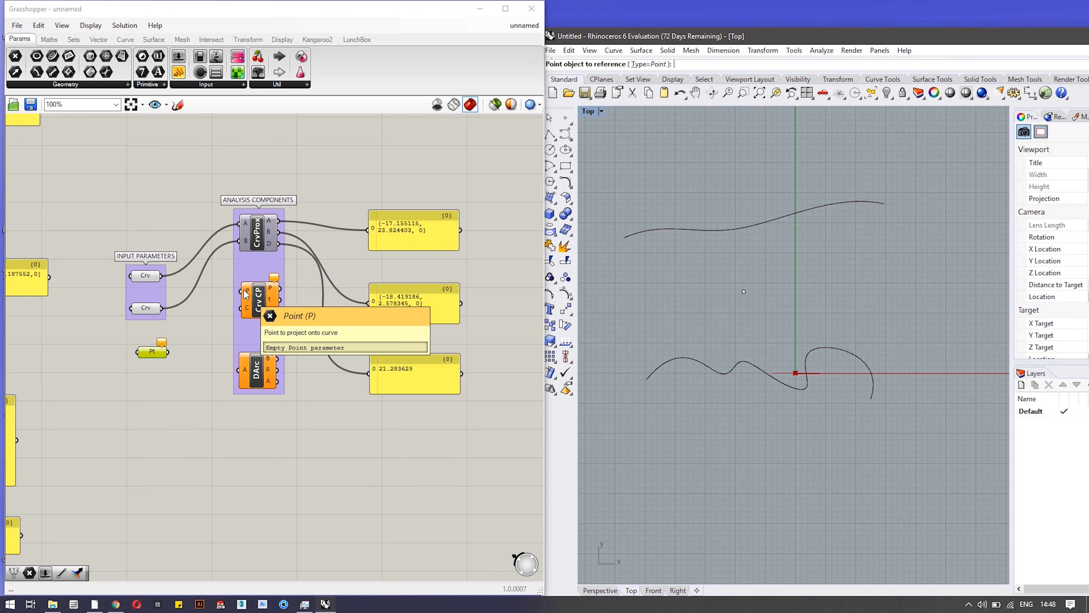
Wire Pt and the lower curve into Crv CP, showing closest point {-8.735743, 1.991007, 0} in the top panel.
{"action": "left_click_drag", "start_coordinate": [167, 352], "coordinate": [240, 291]}
{"action": "left_click_drag", "start_coordinate": [161, 308], "coordinate": [240, 308]}
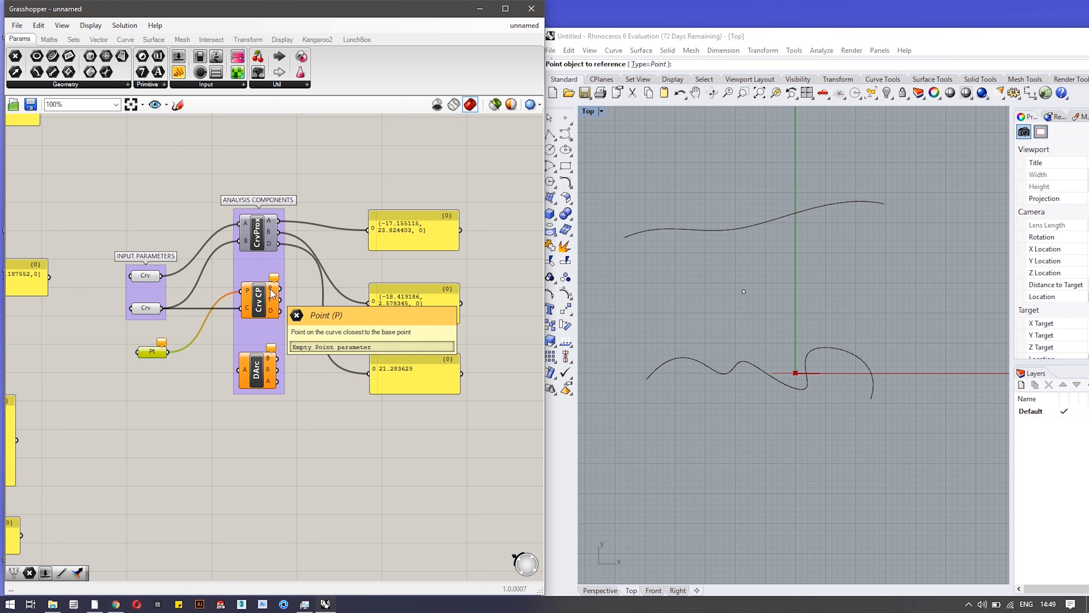
{"action": "left_click_drag", "start_coordinate": [278, 289], "coordinate": [368, 230]}
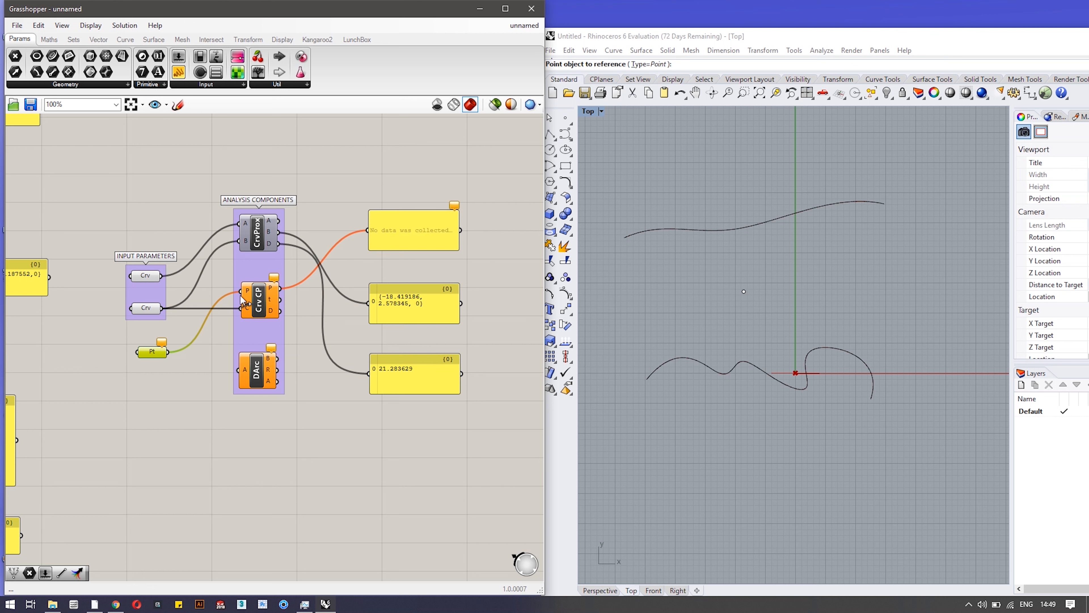
{"action": "right_click", "coordinate": [158, 350]}
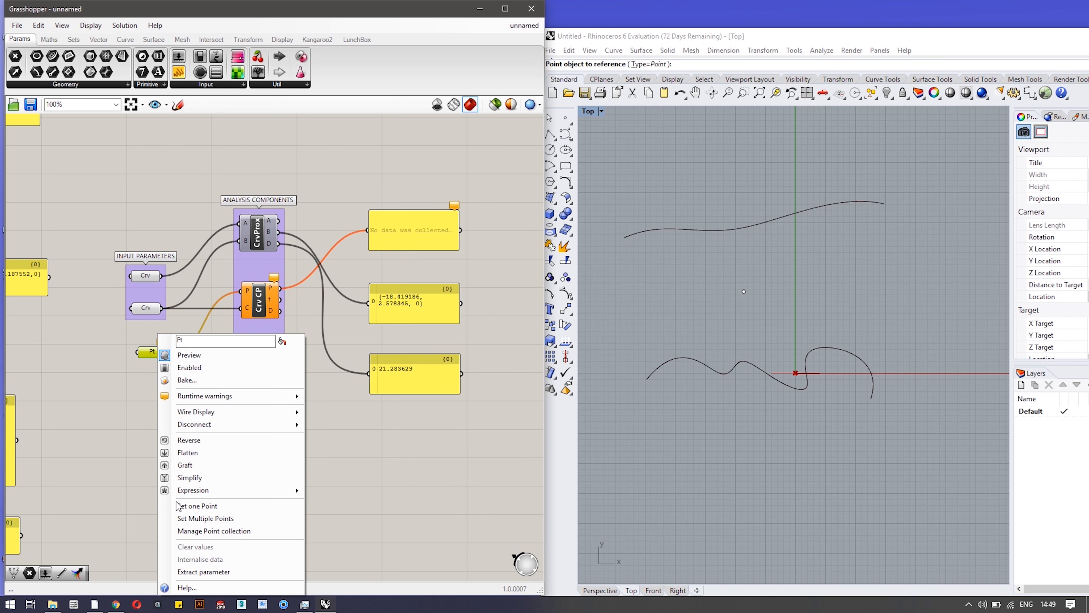
{"action": "left_click", "coordinate": [191, 518]}
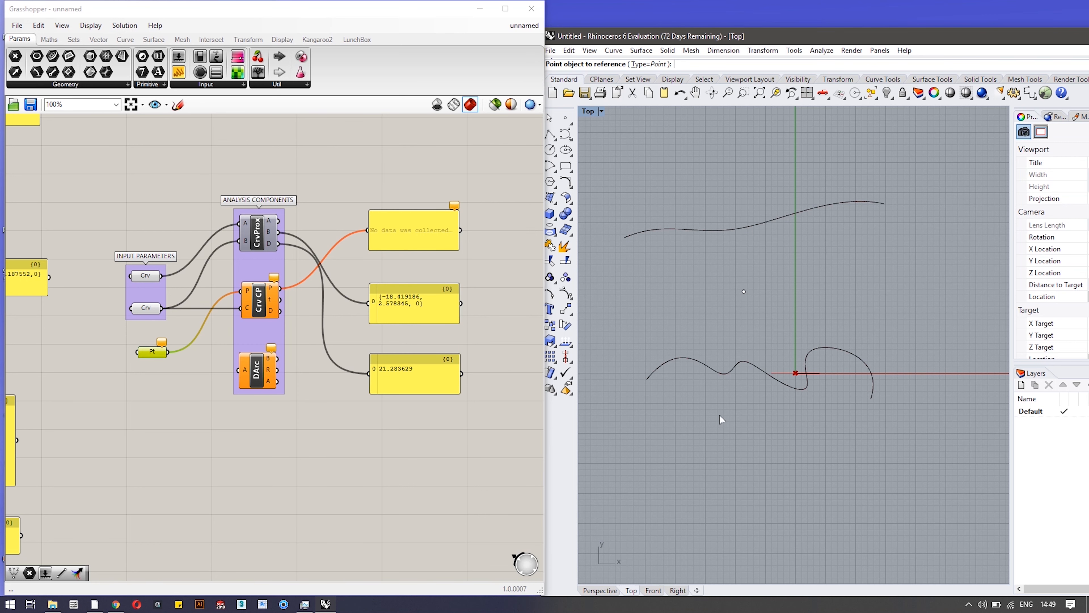
{"action": "left_click", "coordinate": [744, 291]}
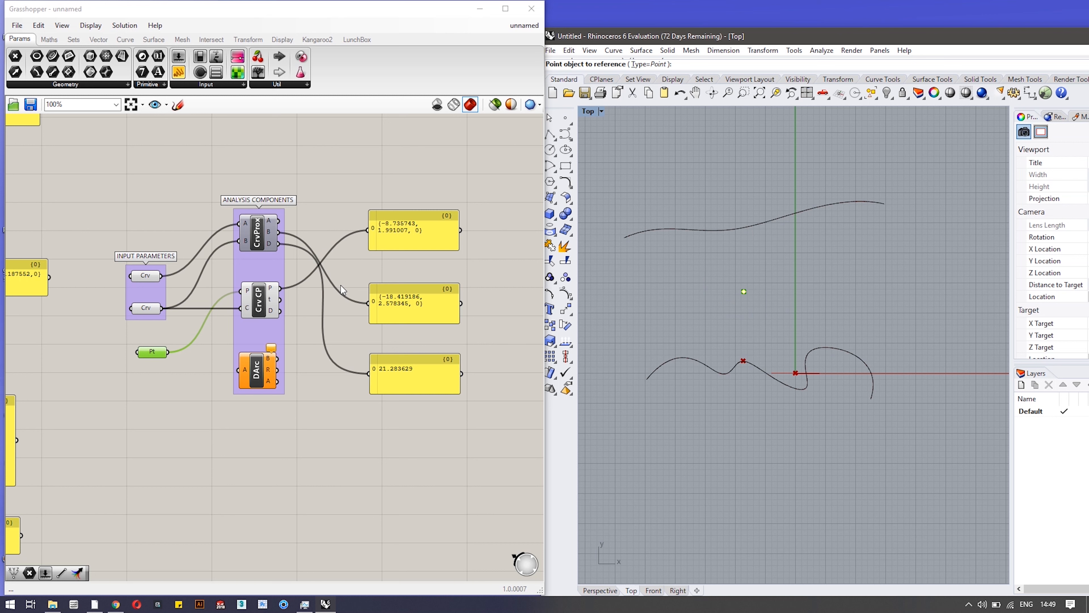
Route Crv CP's t and D outputs to the middle and bottom panels, reading 29.069657 and 11.546661.
{"action": "left_click", "coordinate": [259, 301]}
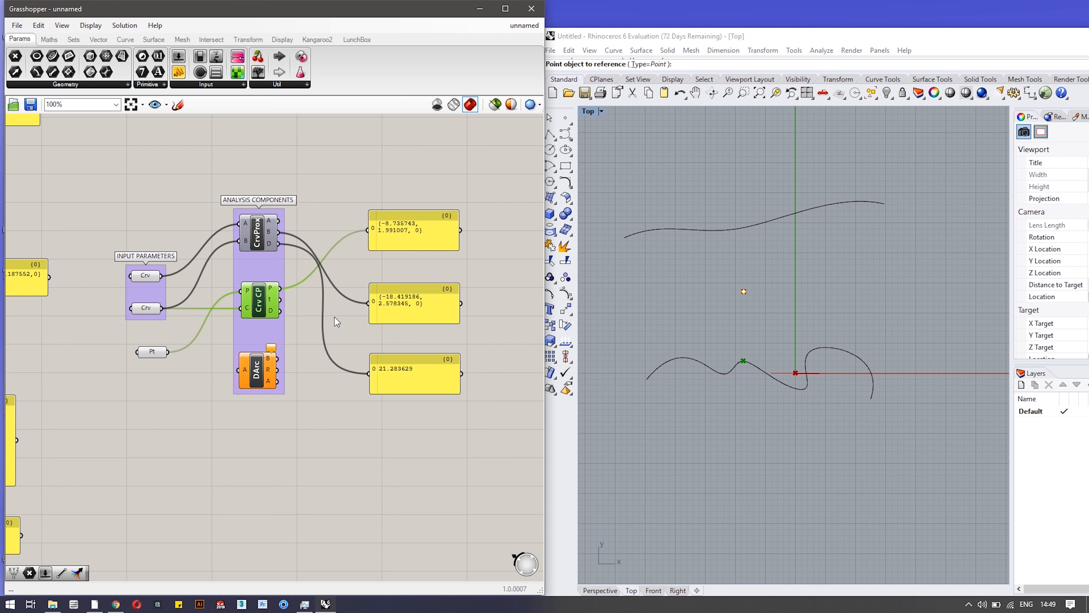
{"action": "left_click_drag", "start_coordinate": [283, 300], "coordinate": [368, 303]}
{"action": "left_click_drag", "start_coordinate": [280, 312], "coordinate": [368, 373]}
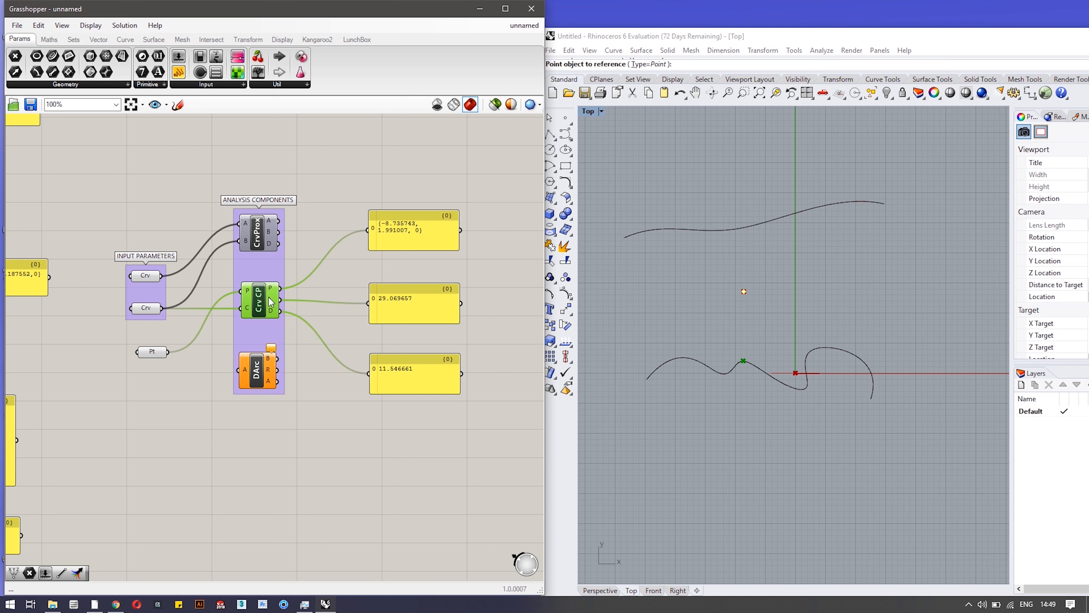
{"action": "mouse_move", "coordinate": [272, 293]}
{"action": "left_click", "coordinate": [719, 284]}
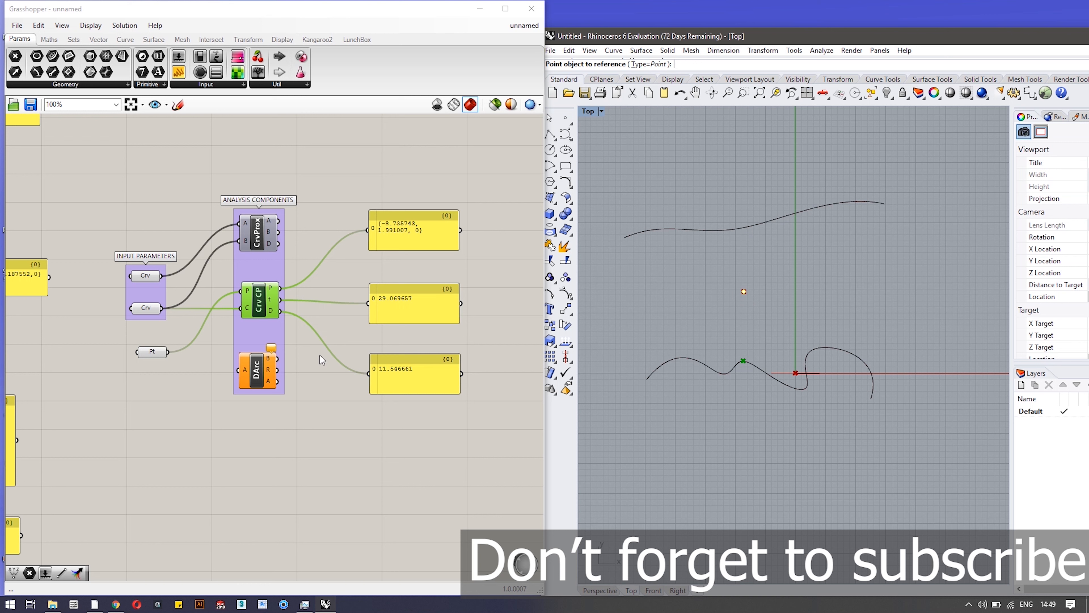
{"action": "left_click", "coordinate": [258, 367]}
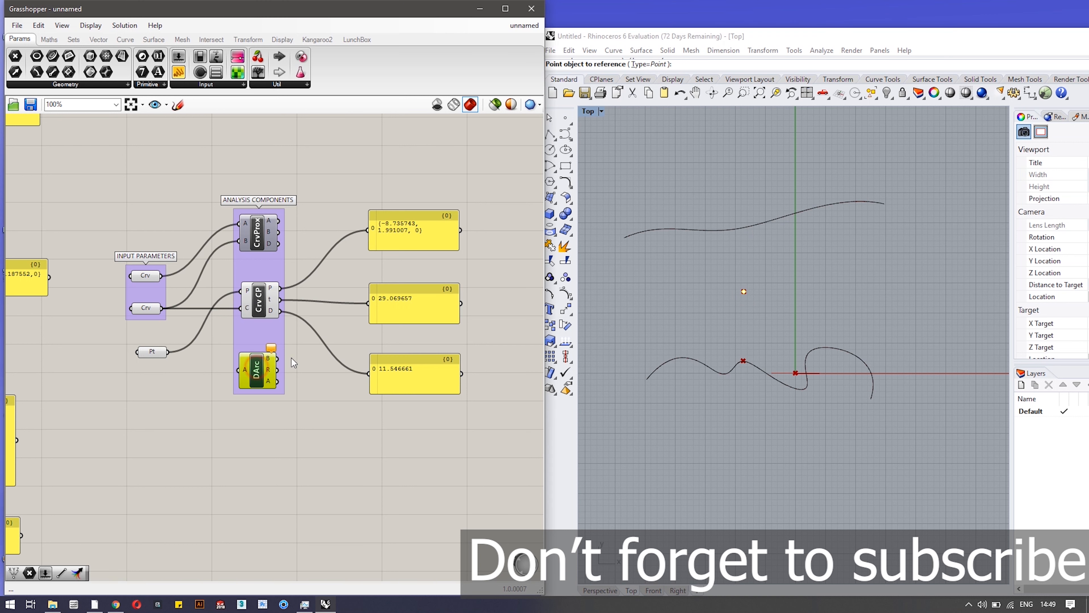